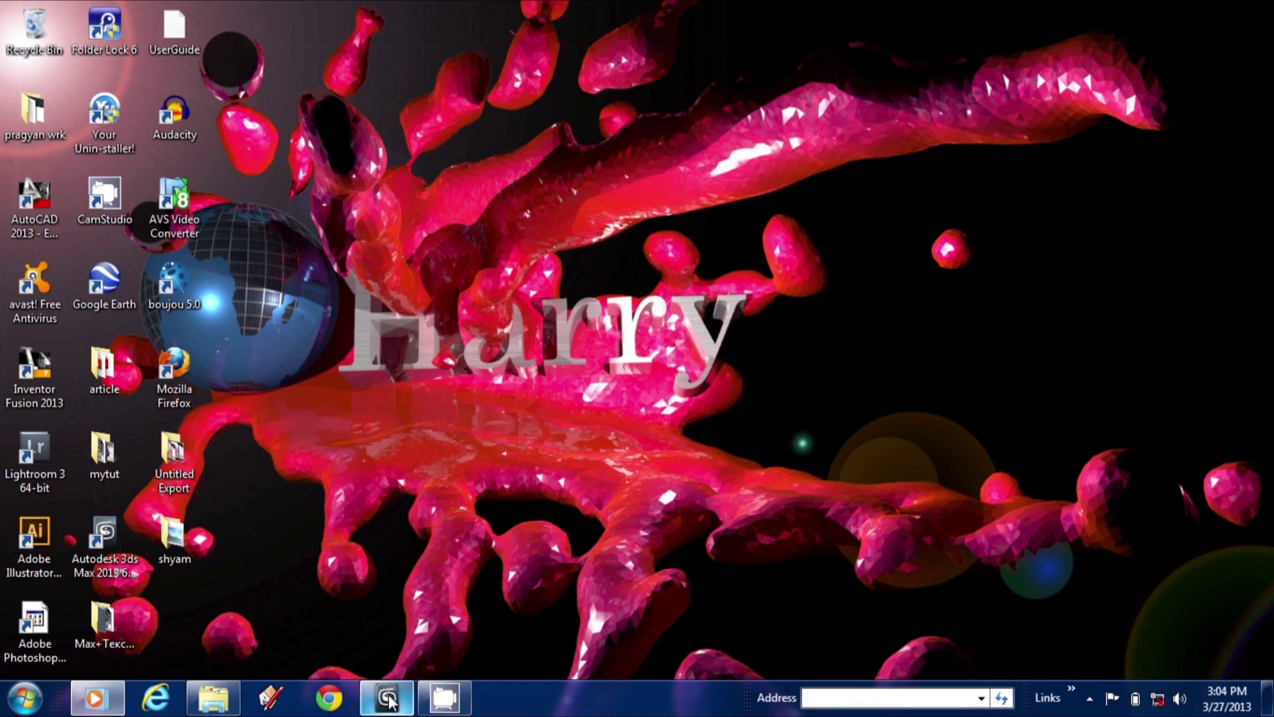
- Restore the untitled 3ds Max 2013 scene window from the taskbar
mouse_move(391, 700)
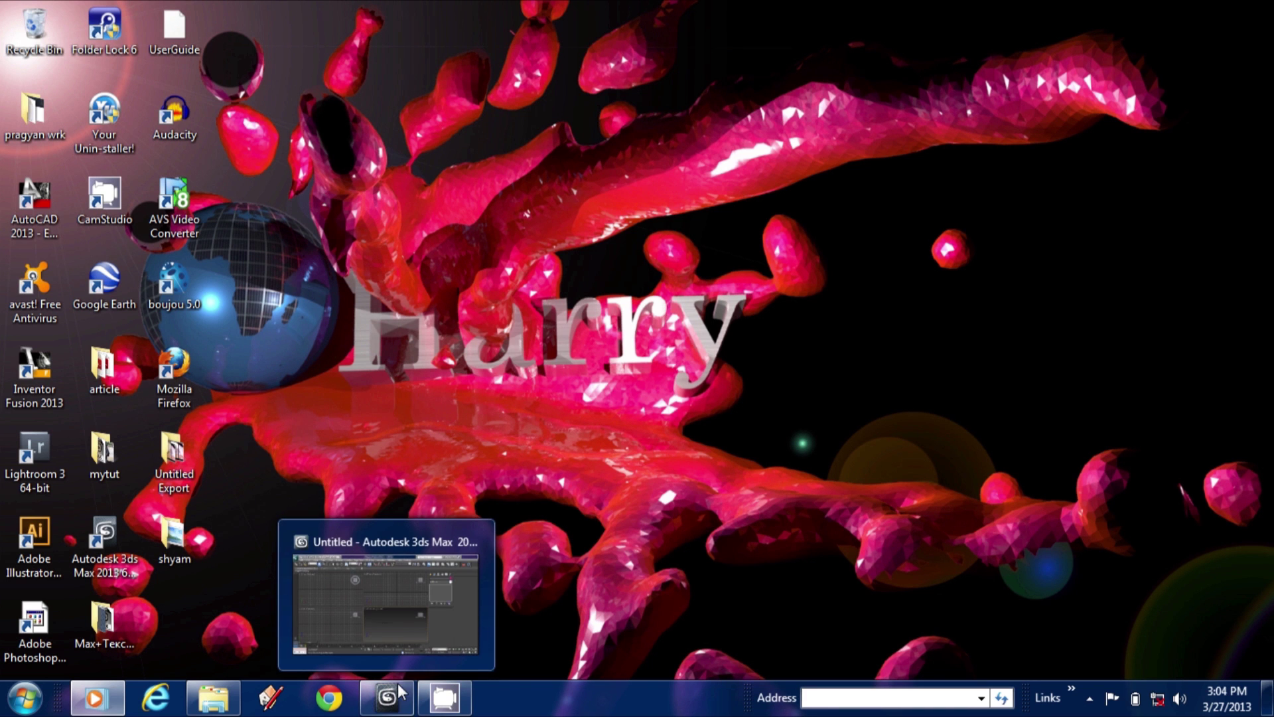
left_click(397, 707)
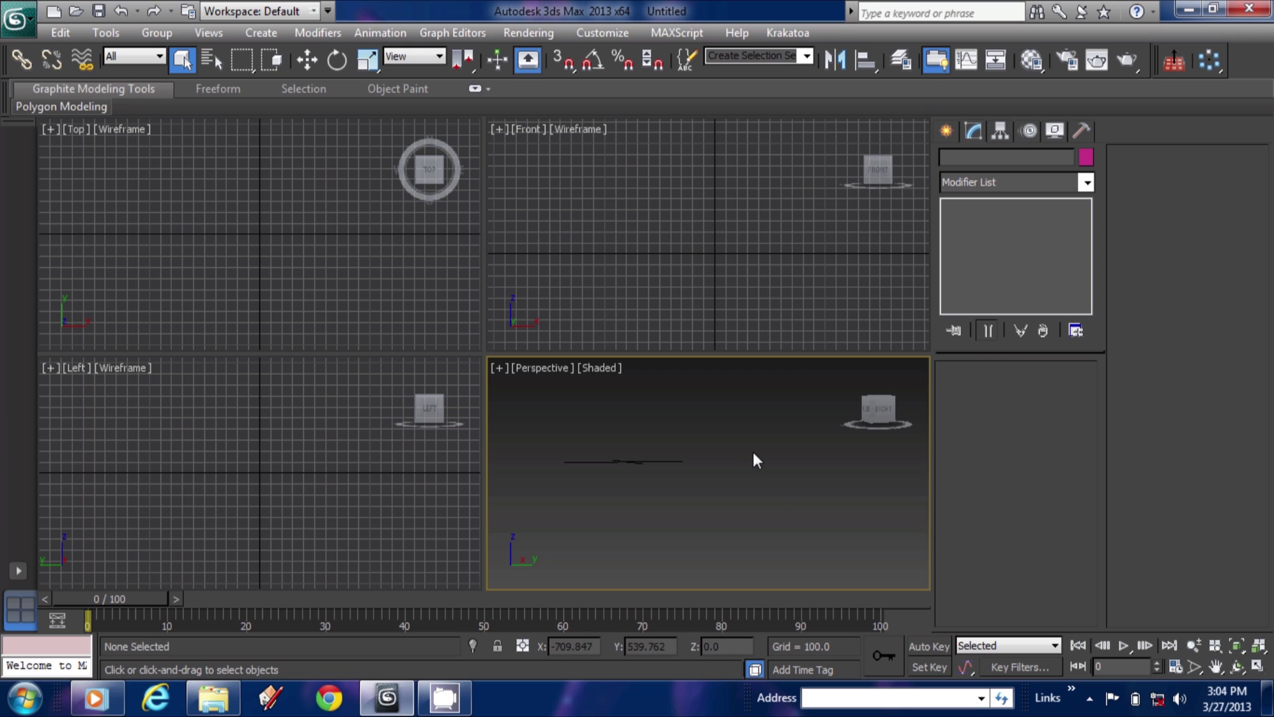
middle_click_drag(762, 455, 793, 476, "alt")
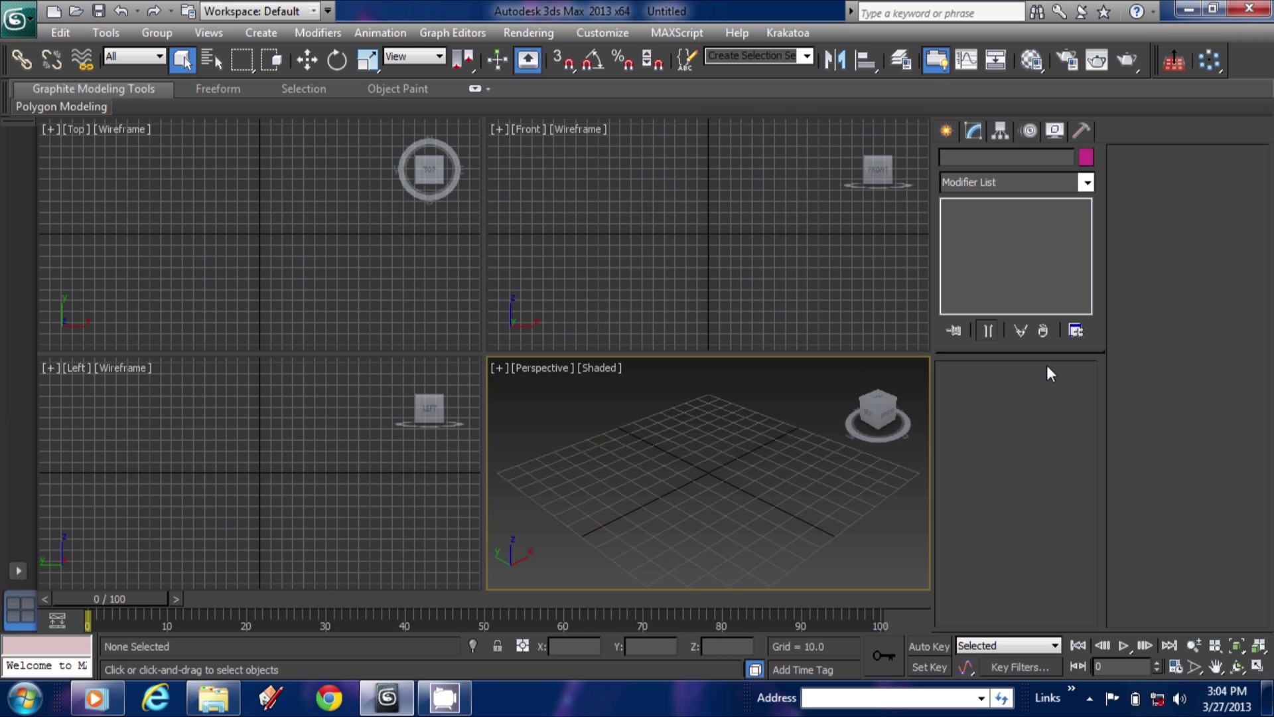
left_click(544, 36)
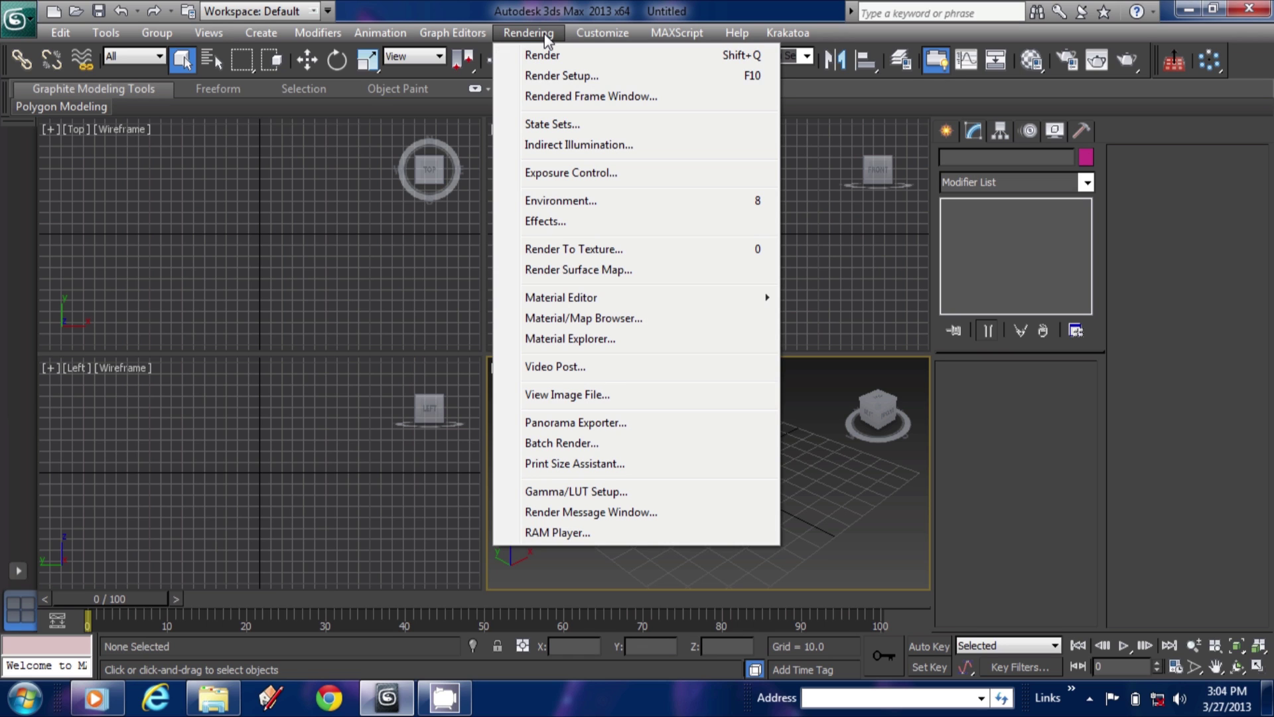
left_click(551, 77)
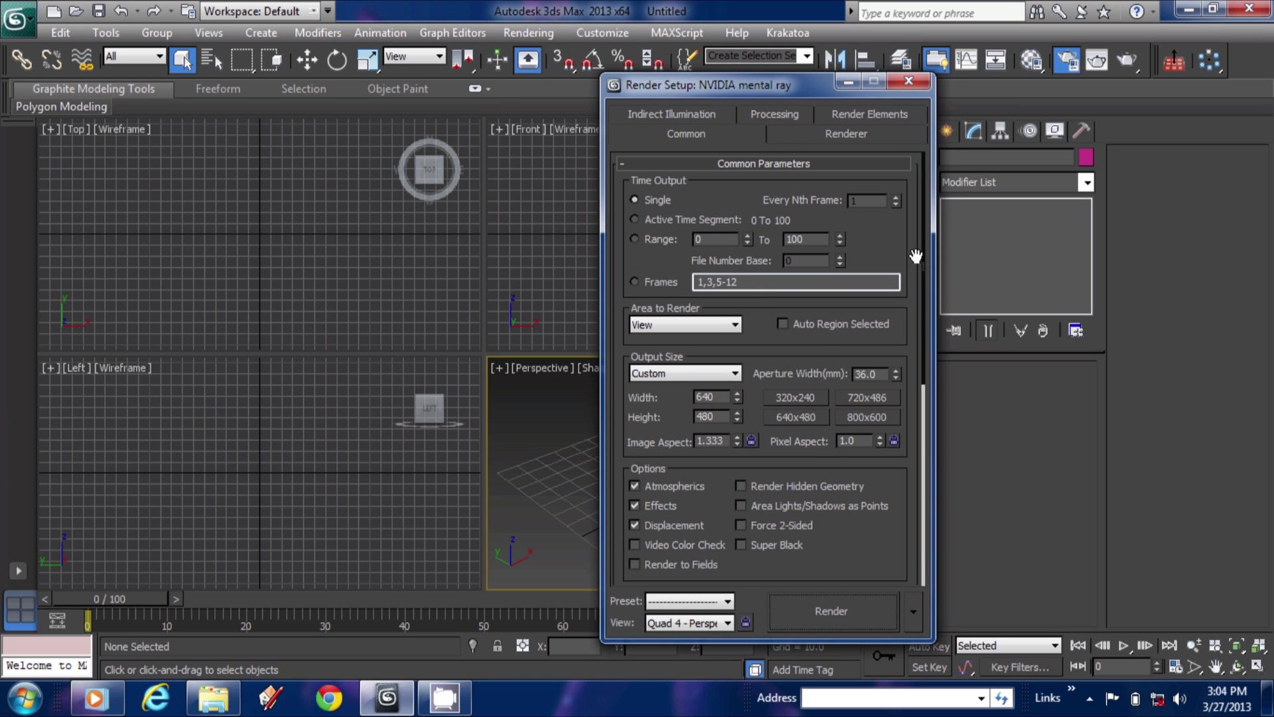
left_click_drag(922, 248, 768, 568)
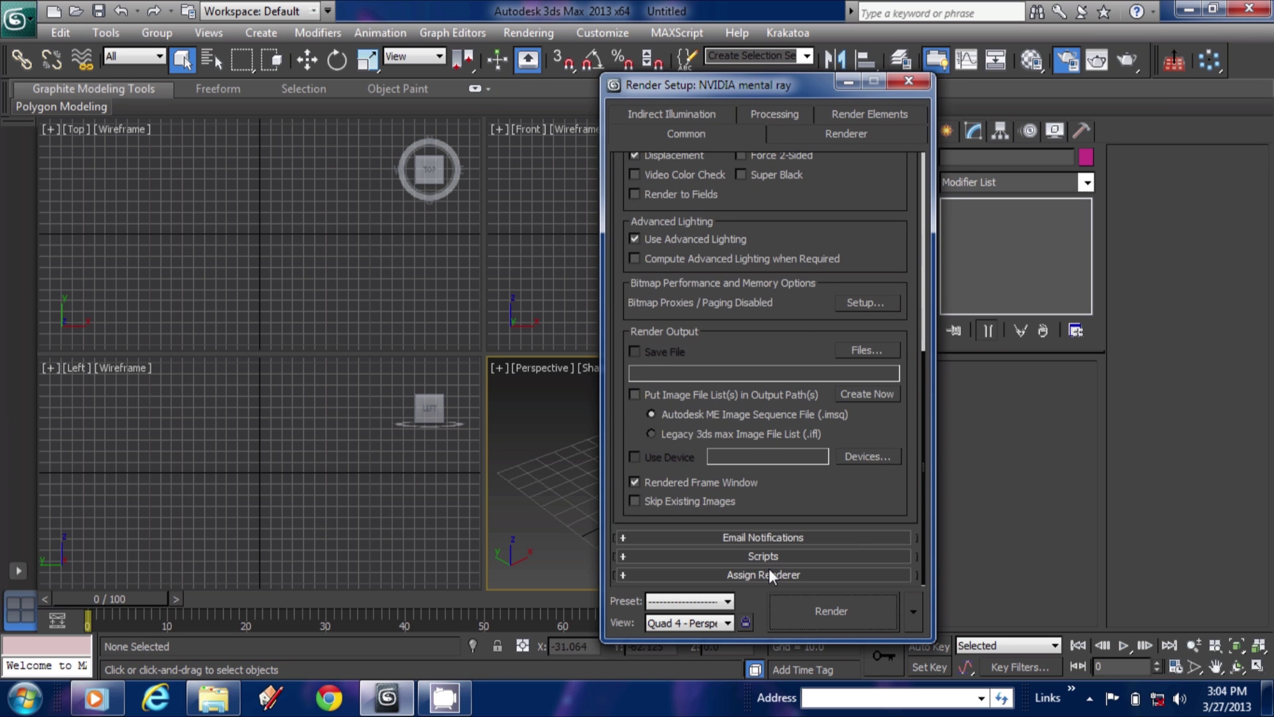
left_click(769, 572)
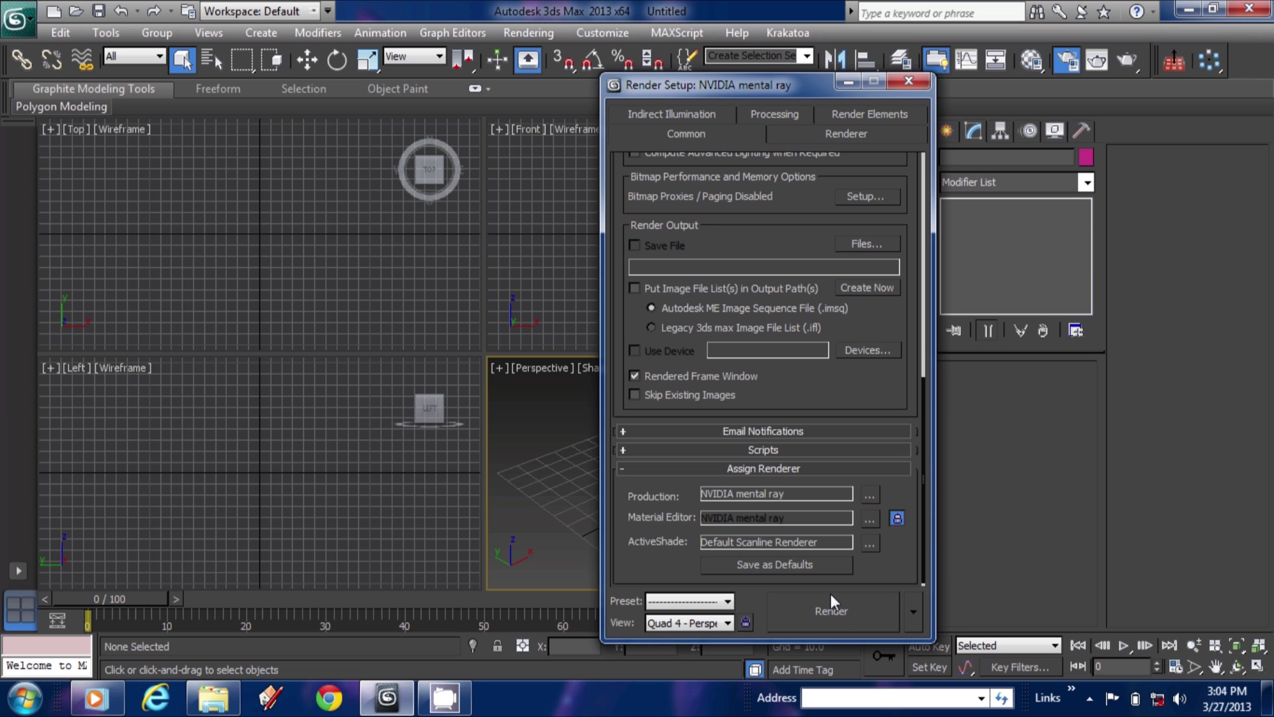
left_click(908, 81)
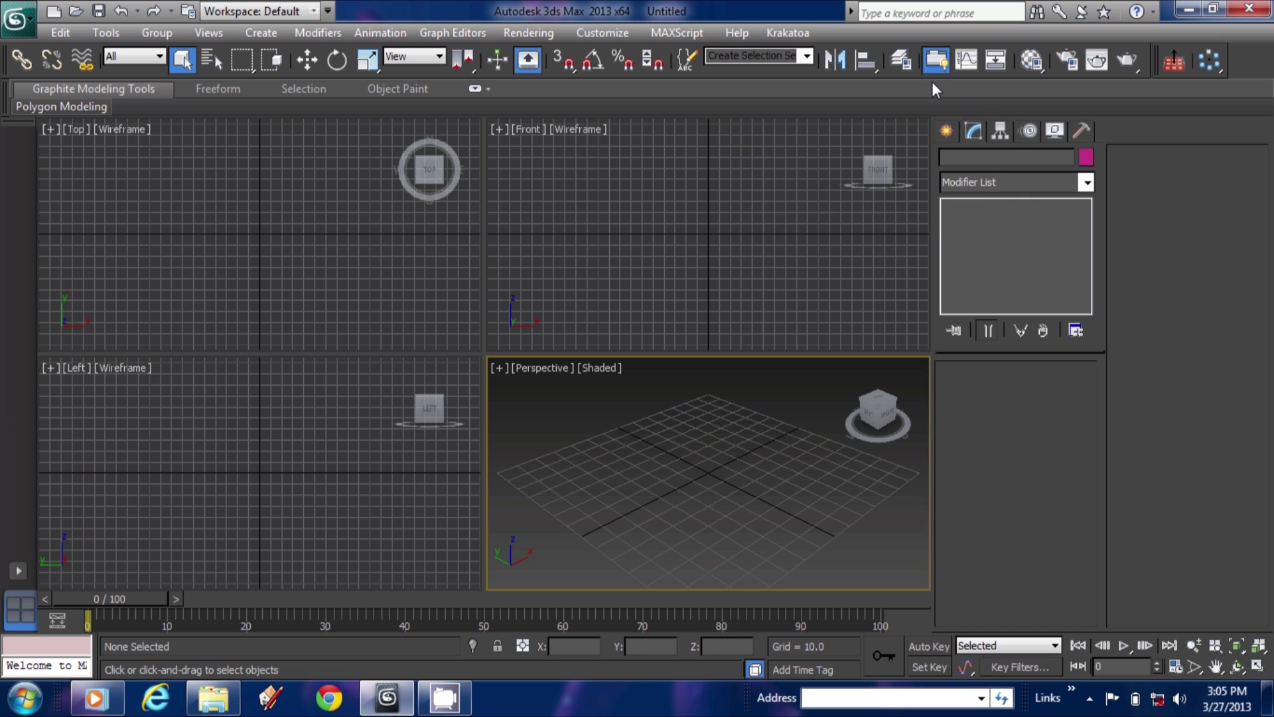
- Draw a large square Plane in the Top viewport
left_click(947, 133)
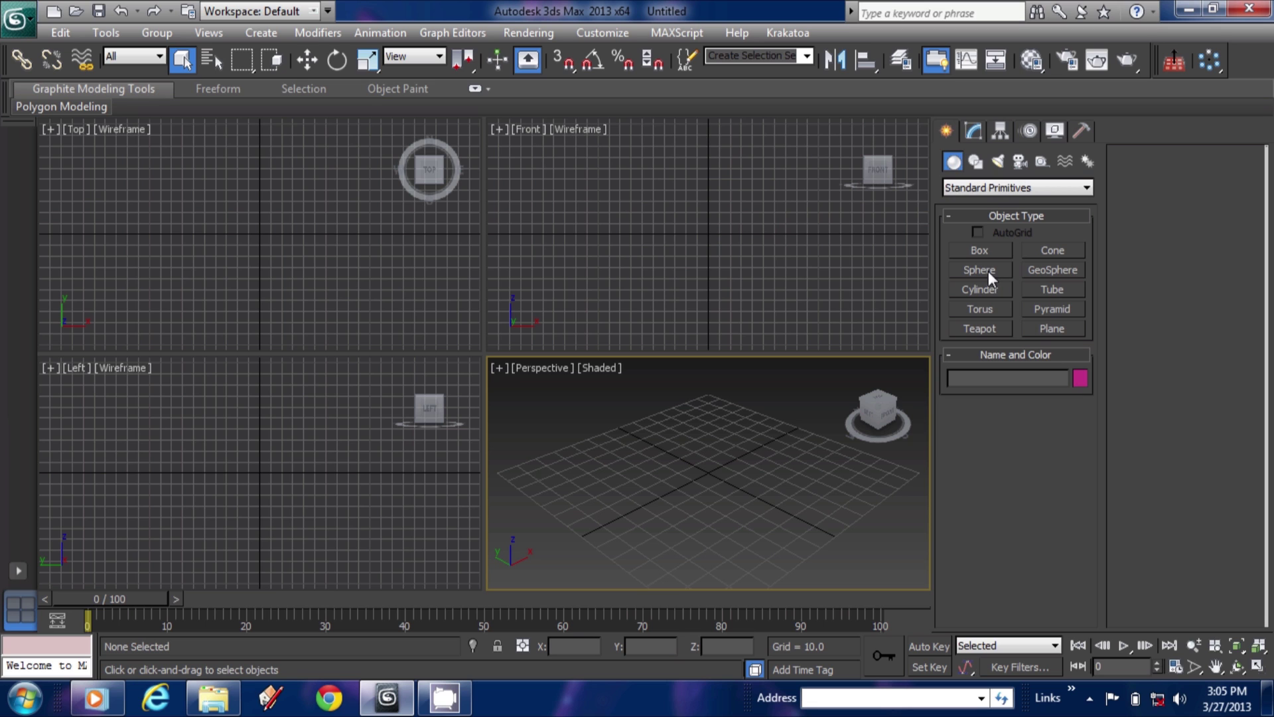
left_click(1078, 329)
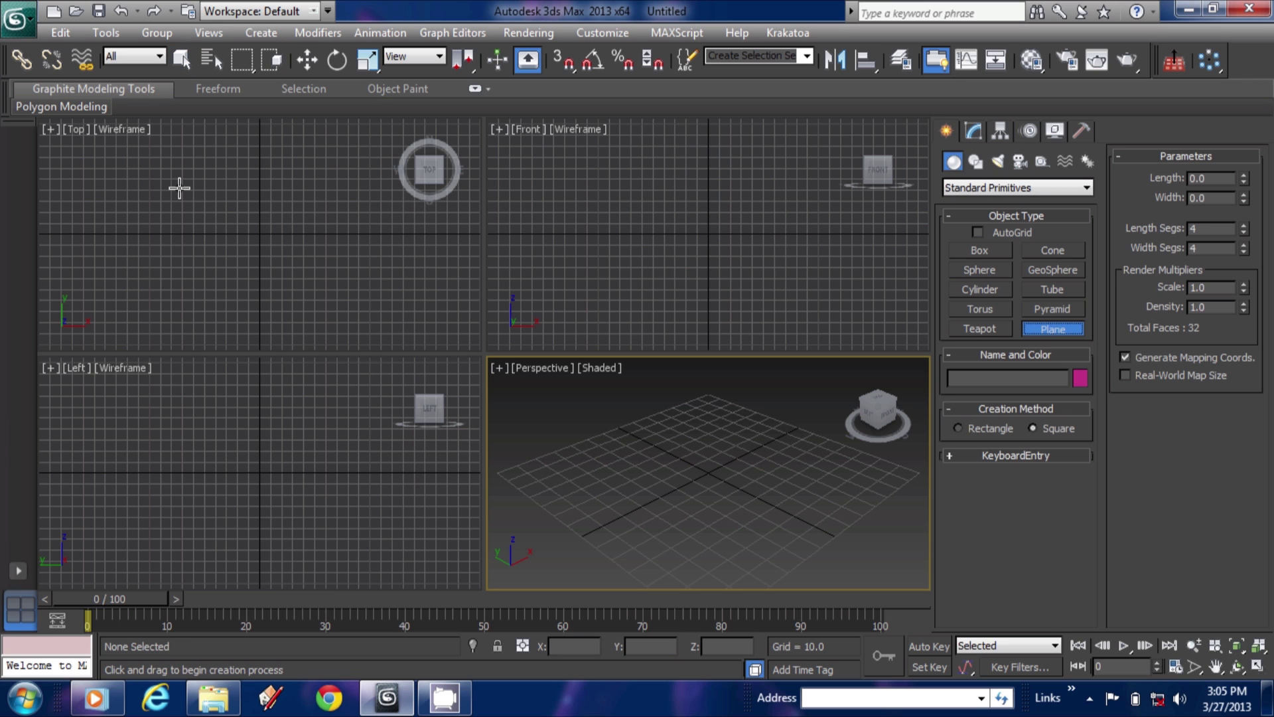
left_click_drag(178, 188, 826, 518)
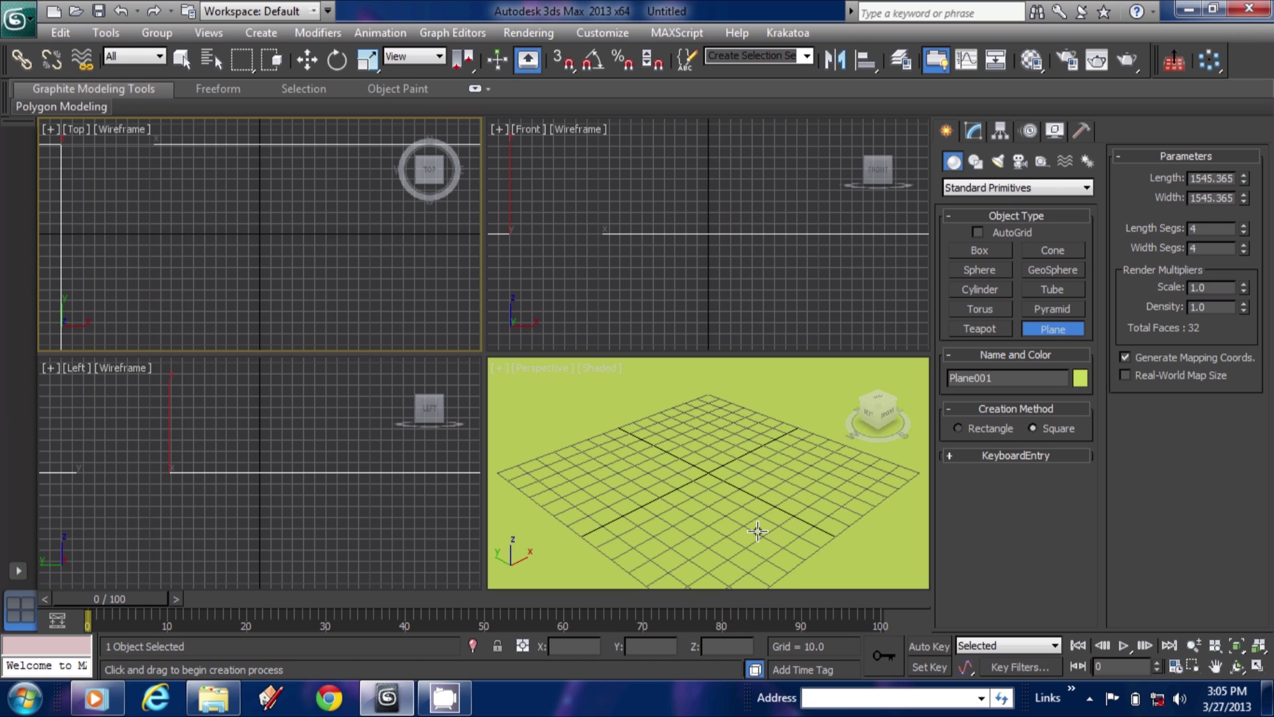
middle_click_drag(757, 531, 734, 540)
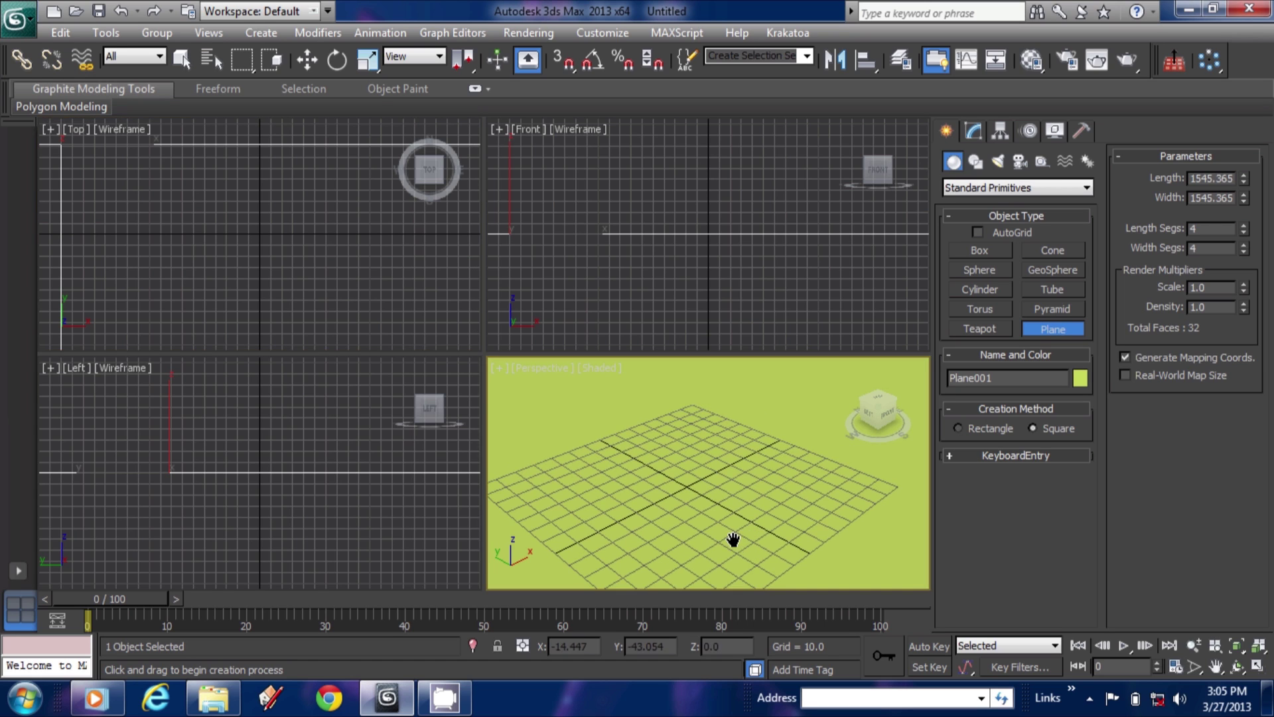
- Scale the plane uniformly to about 13679.825% so it stretches to the horizon
key("e")
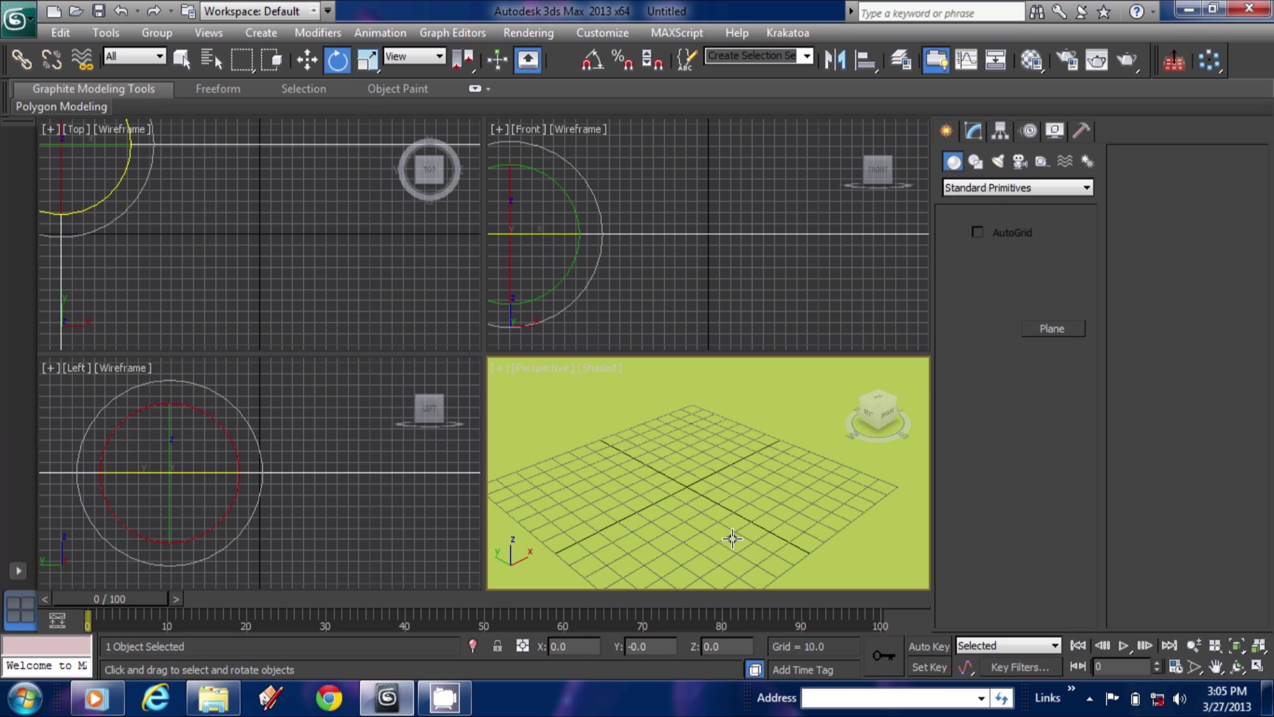
key("r")
scroll(694, 494, "down", 3)
left_click_drag(694, 495, 122, 498)
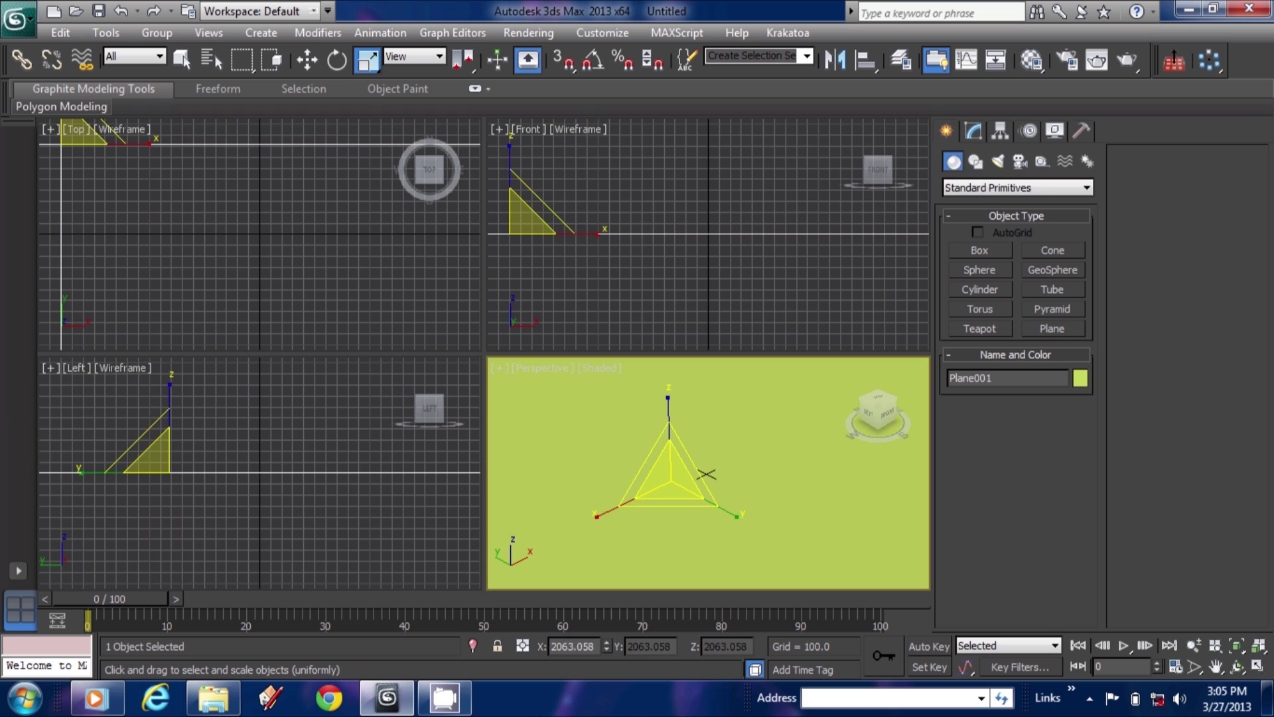
left_click_drag(672, 479, 572, 548)
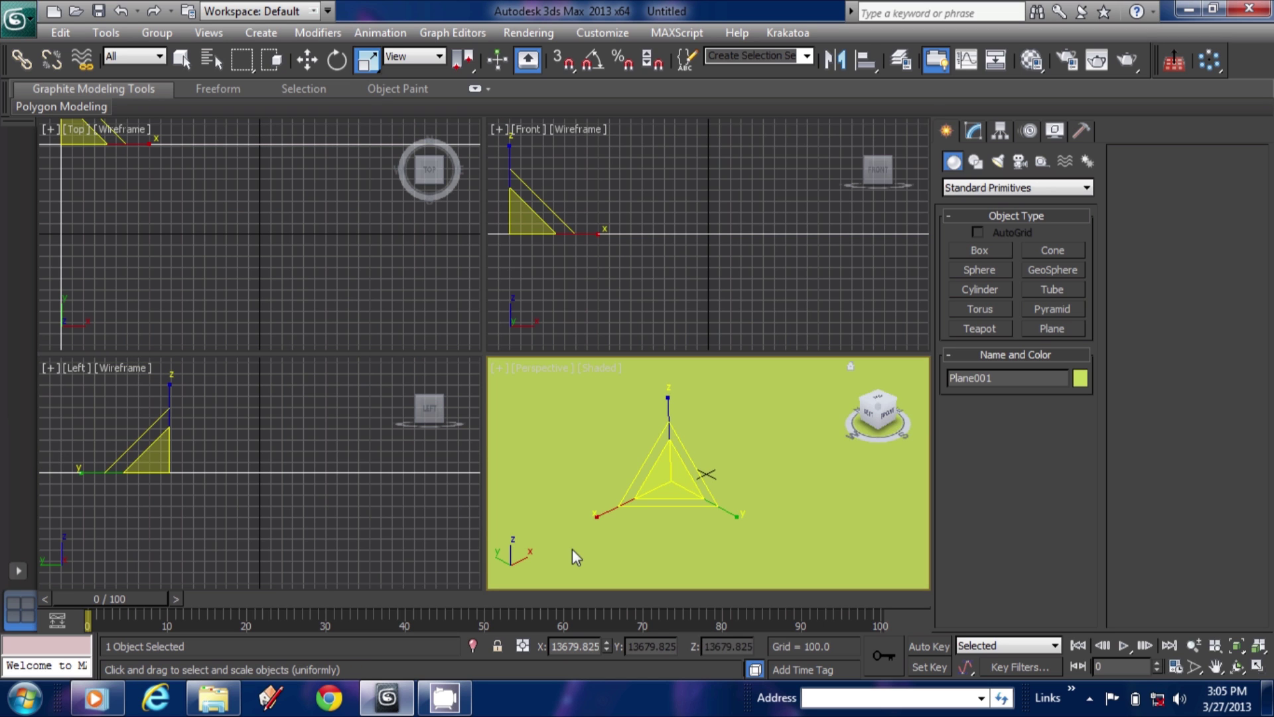
middle_click_drag(799, 520, 856, 590)
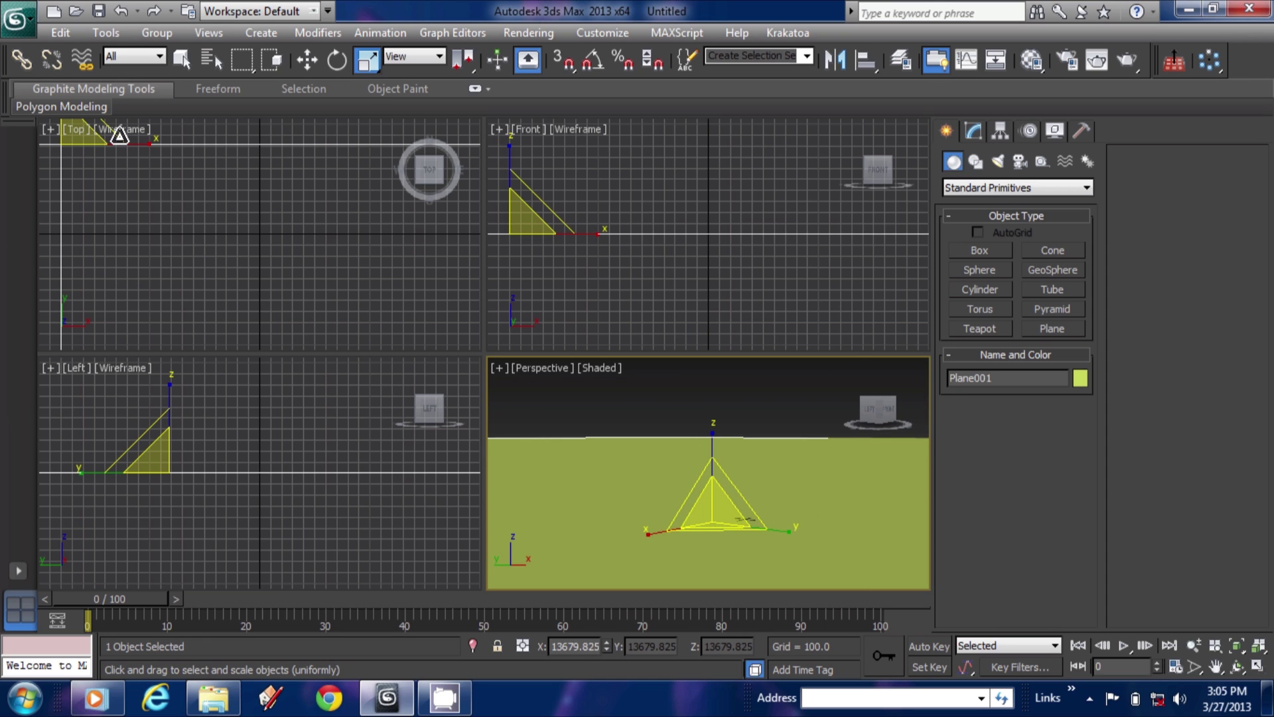
- Start a Daylight system and accept the recommended mr Photographic exposure control
left_click(1083, 160)
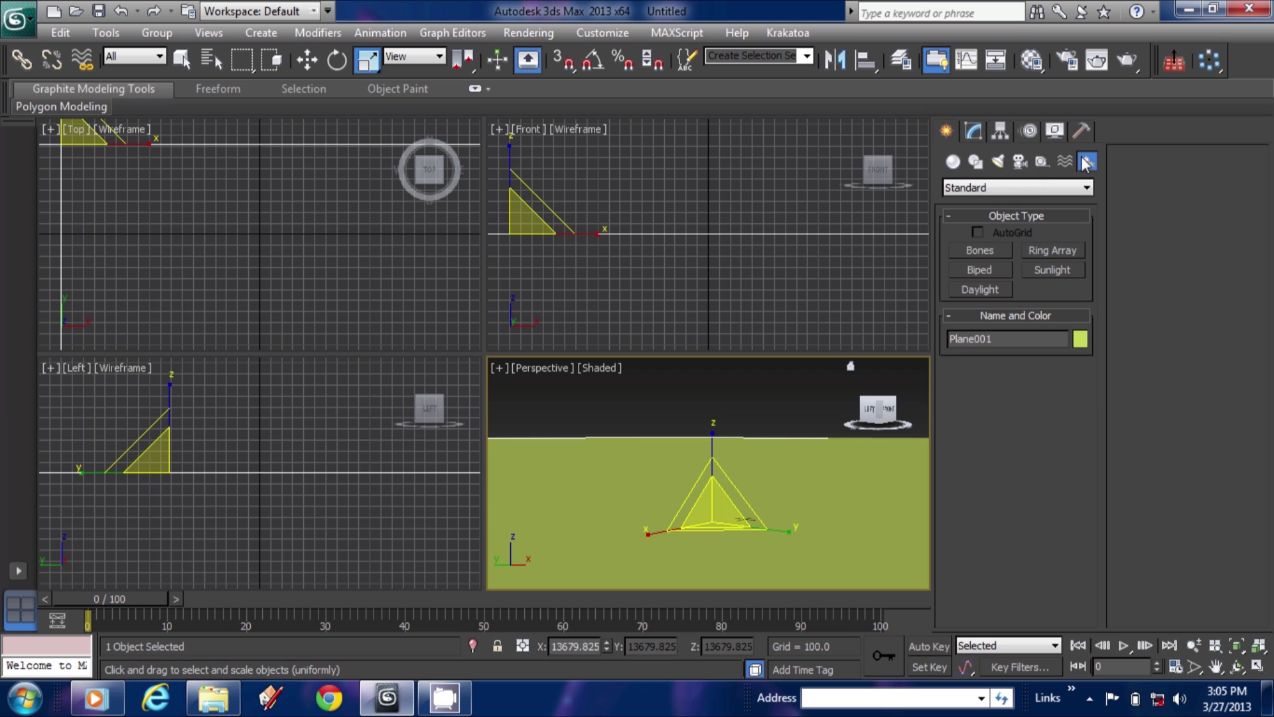
left_click(974, 289)
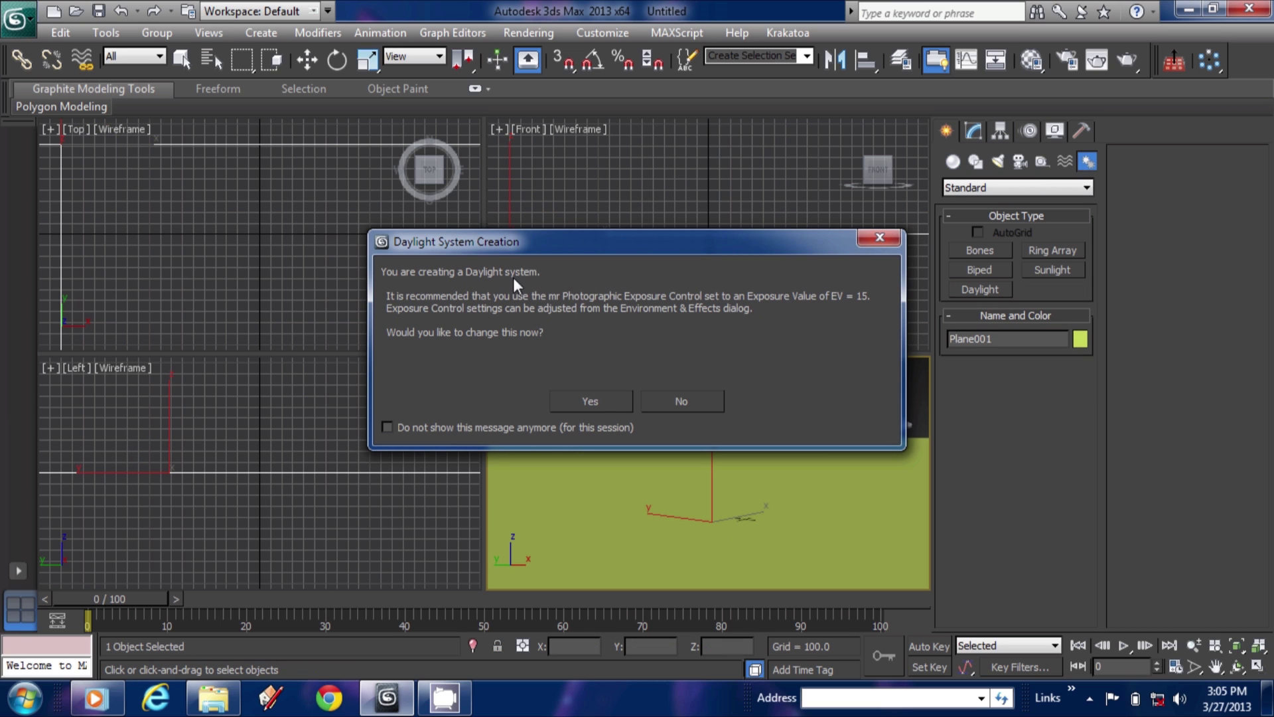
left_click(583, 400)
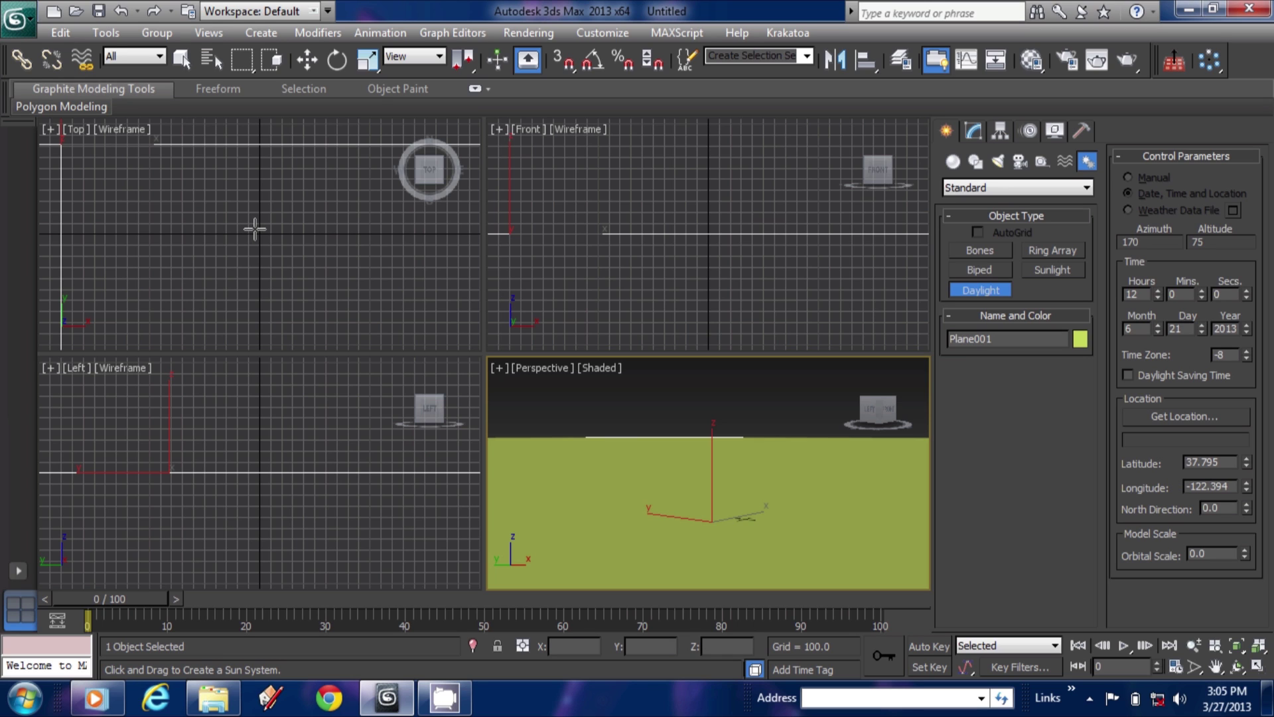
- Place the Daylight compass at the scene centre with an orbital scale of 4484.821
left_click_drag(267, 297, 366, 294)
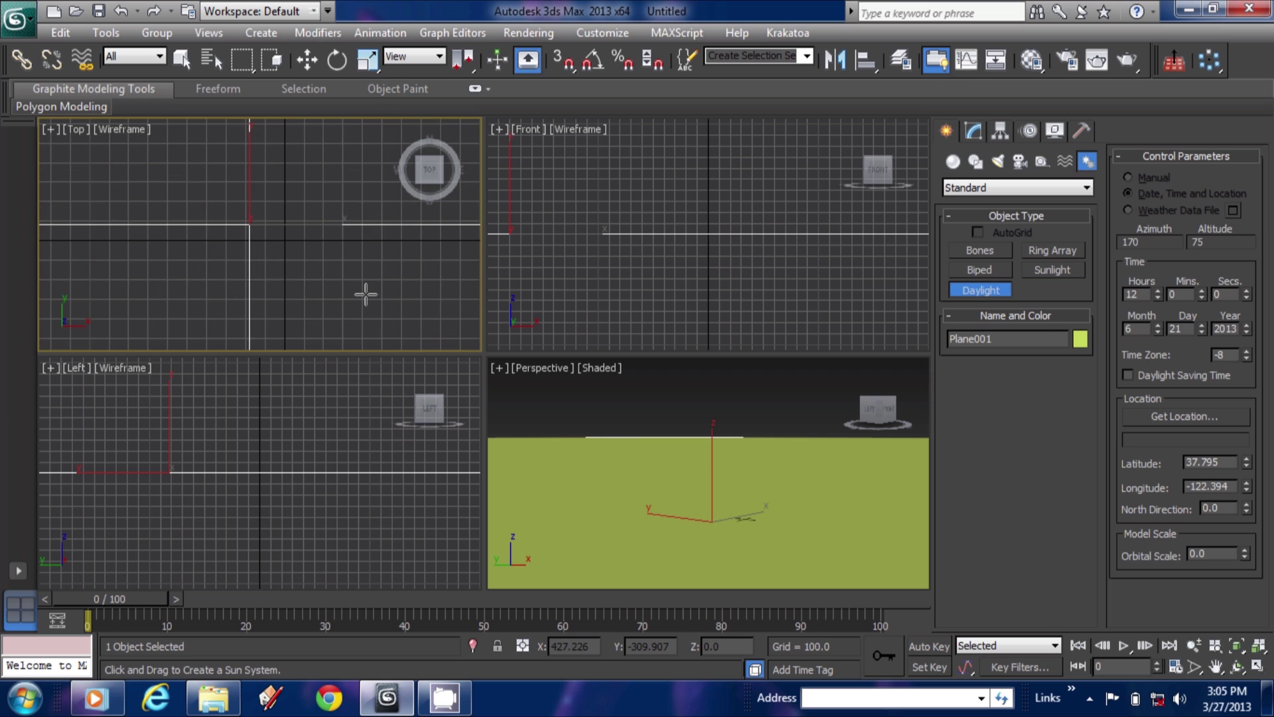
scroll(366, 292, "down", 15)
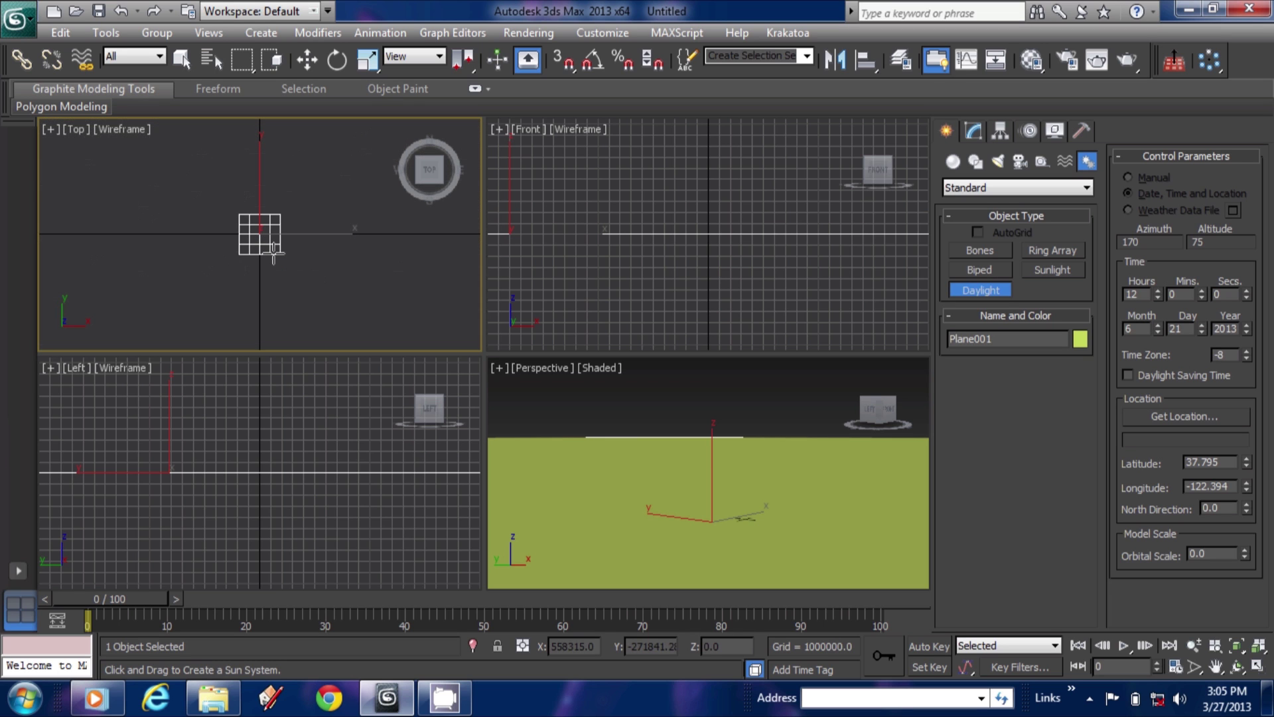
scroll(270, 249, "down", 3)
scroll(269, 241, "up", 5)
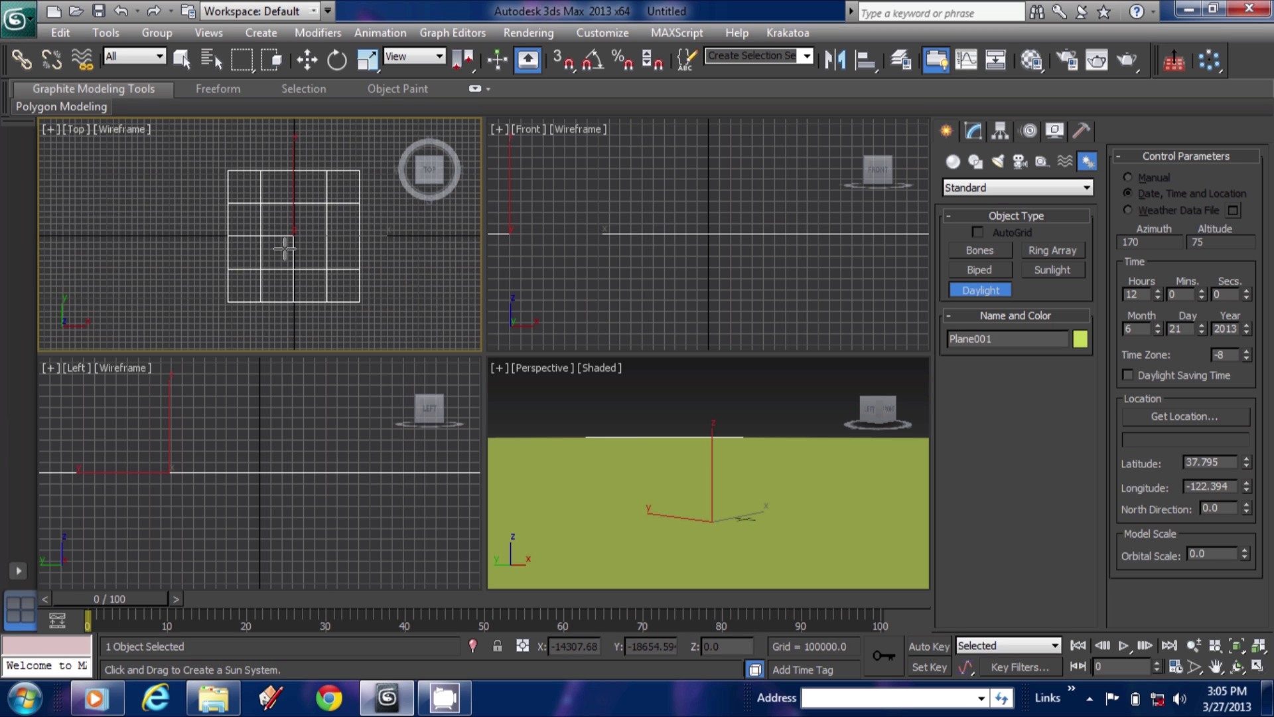
mouse_move(330, 241)
left_mouse_down()
mouse_move(367, 276)
mouse_move(334, 226)
mouse_move(343, 244)
left_mouse_up()
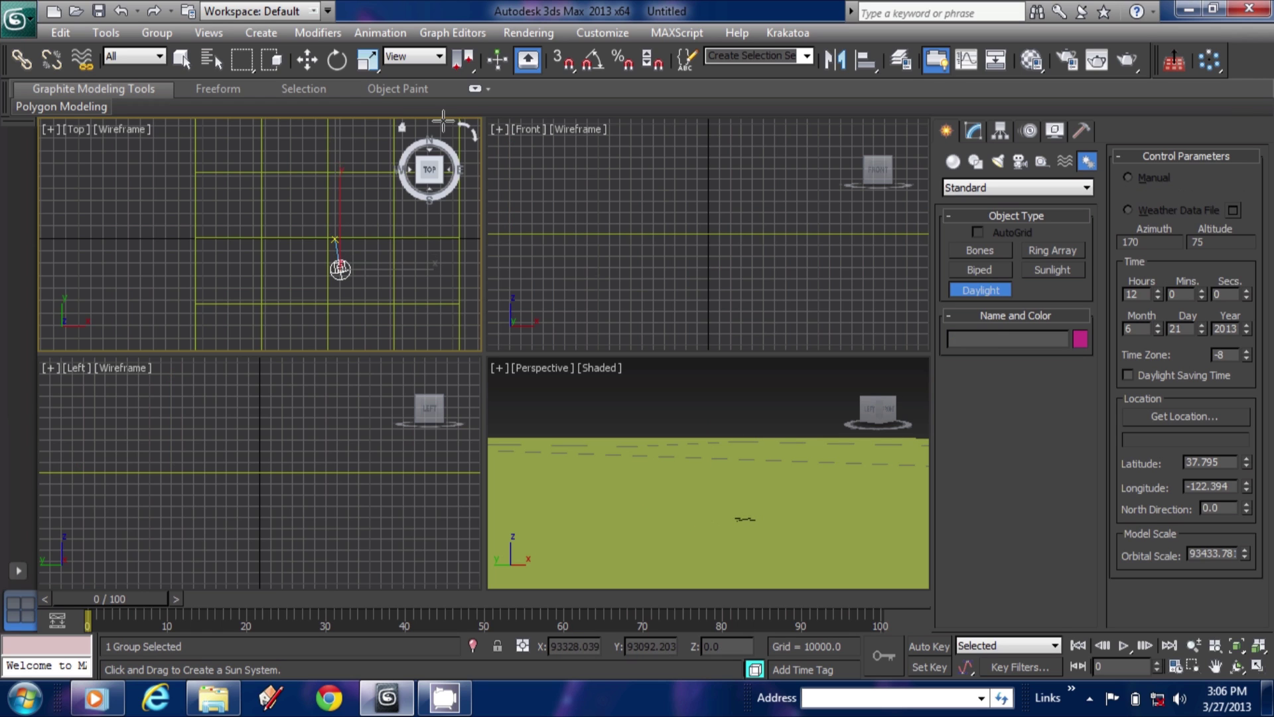
left_click(333, 240)
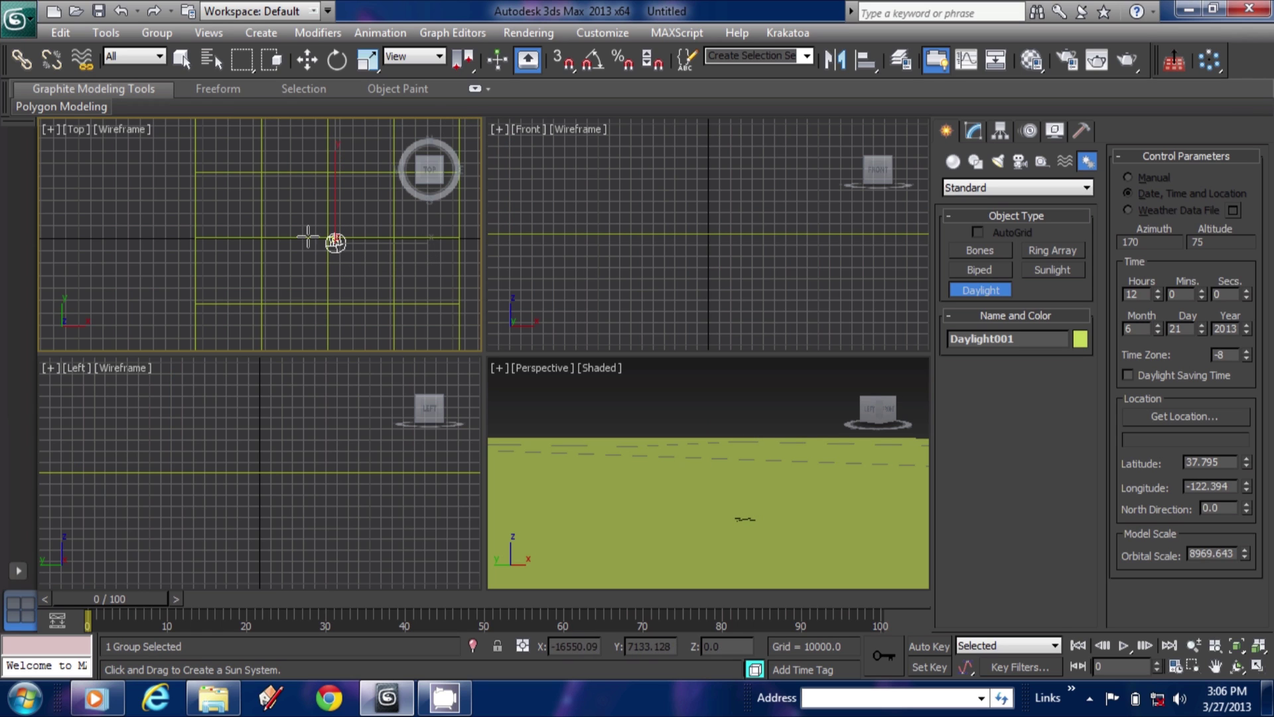
middle_click_drag(756, 473, 634, 531)
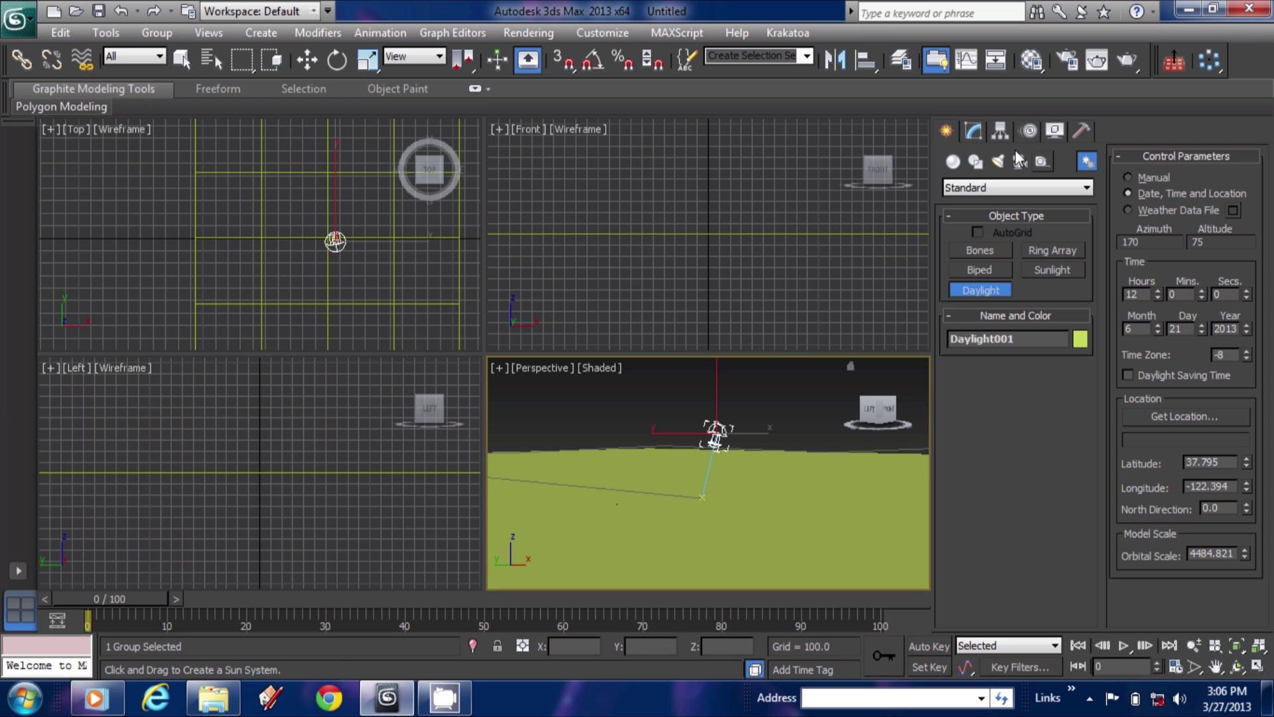
- Change Daylight001's sunlight from Standard to mr Sun
left_click(966, 130)
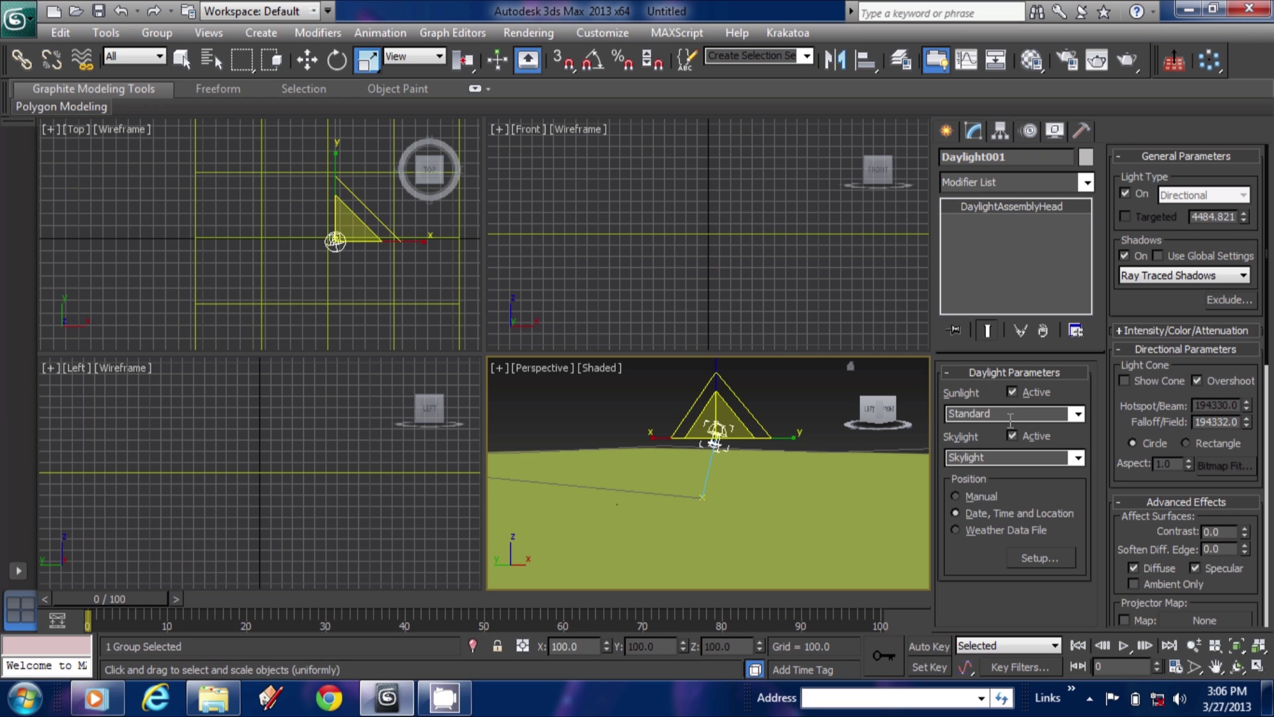
left_click(1077, 416)
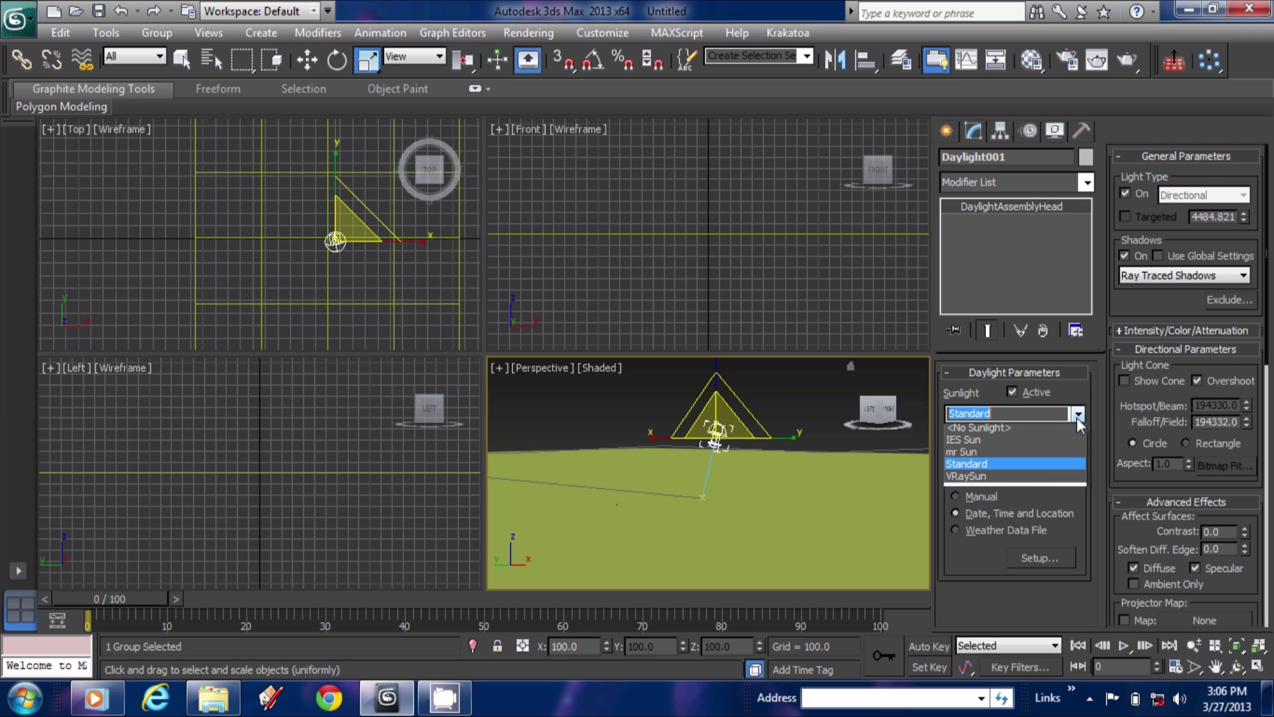
left_click(1006, 456)
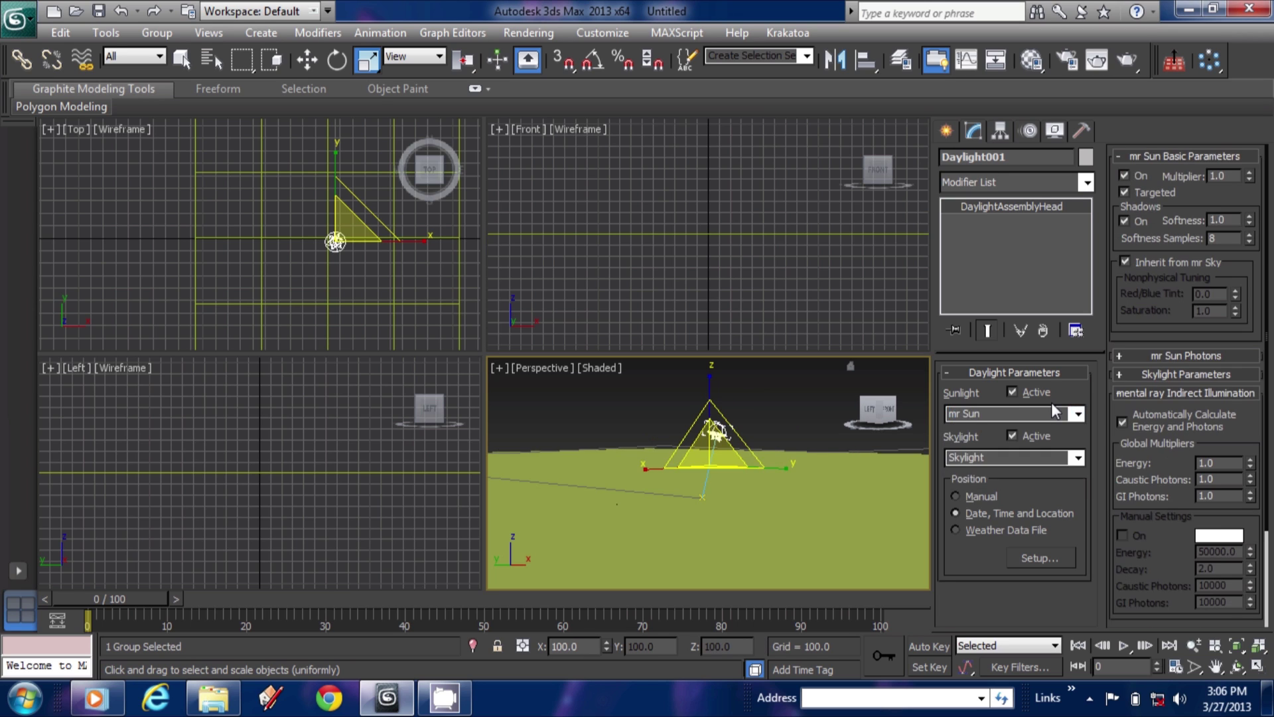
- Set the skylight to mr Sky and add the mr Physical Sky environment
left_click(1076, 457)
left_click(1057, 497)
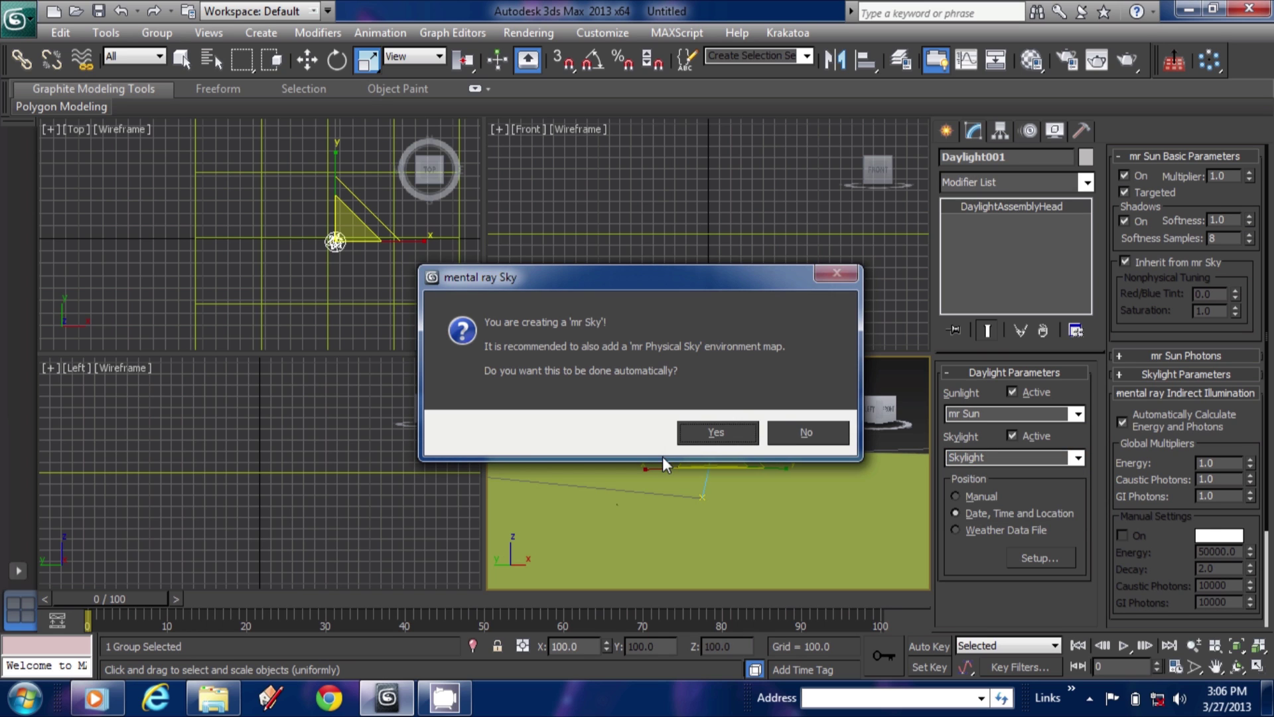
left_click(731, 432)
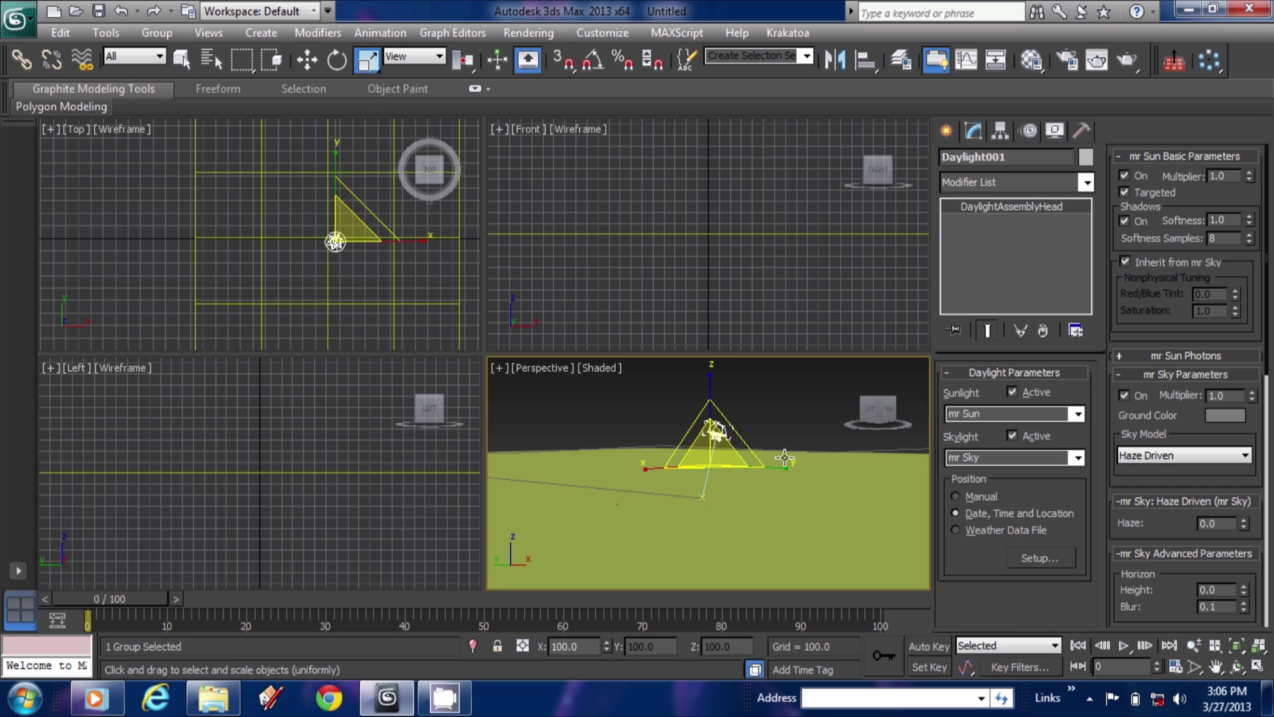
- Raise the daylight assembly along Z and reselect the daylight system
key("w")
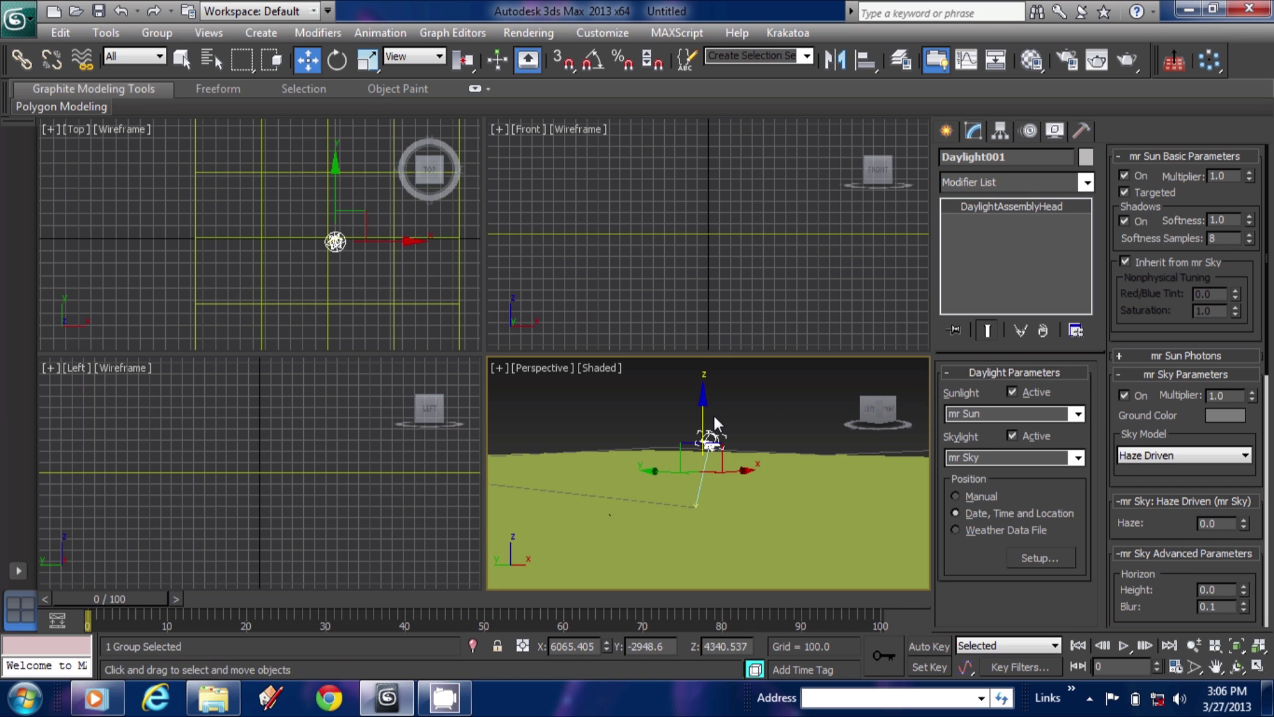
left_click_drag(704, 402, 703, 366)
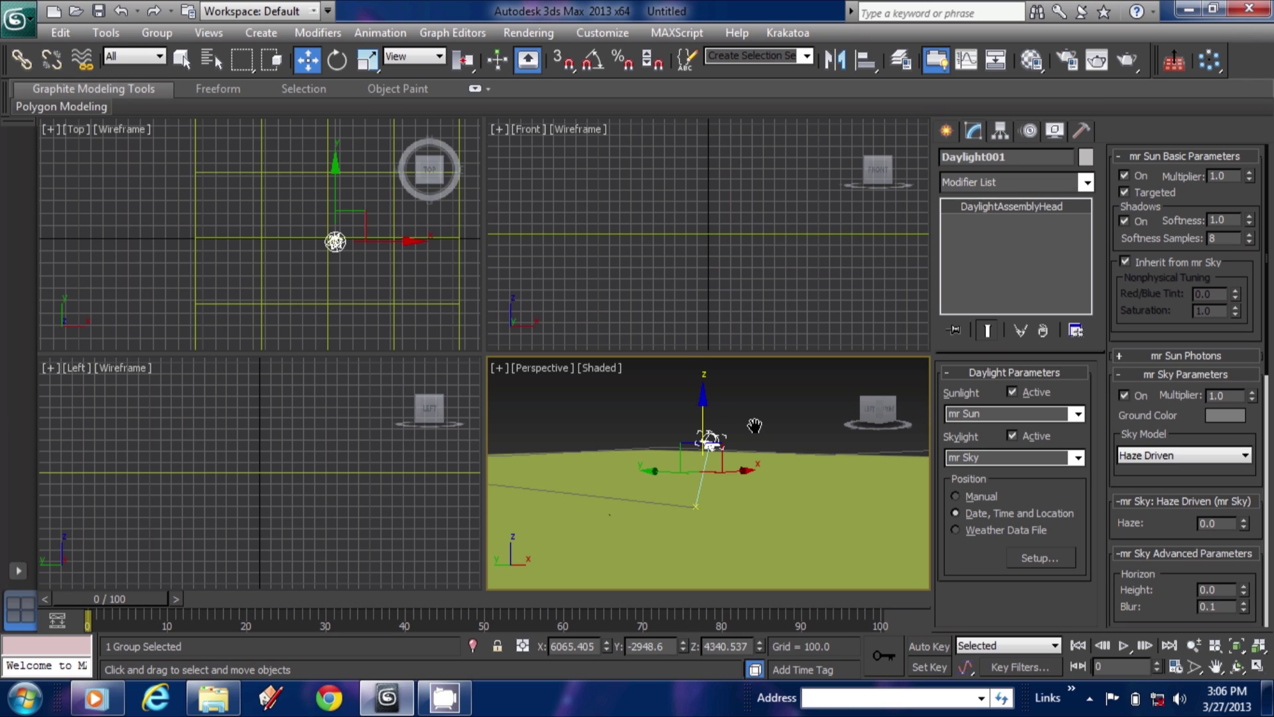
middle_click_drag(698, 438, 705, 456)
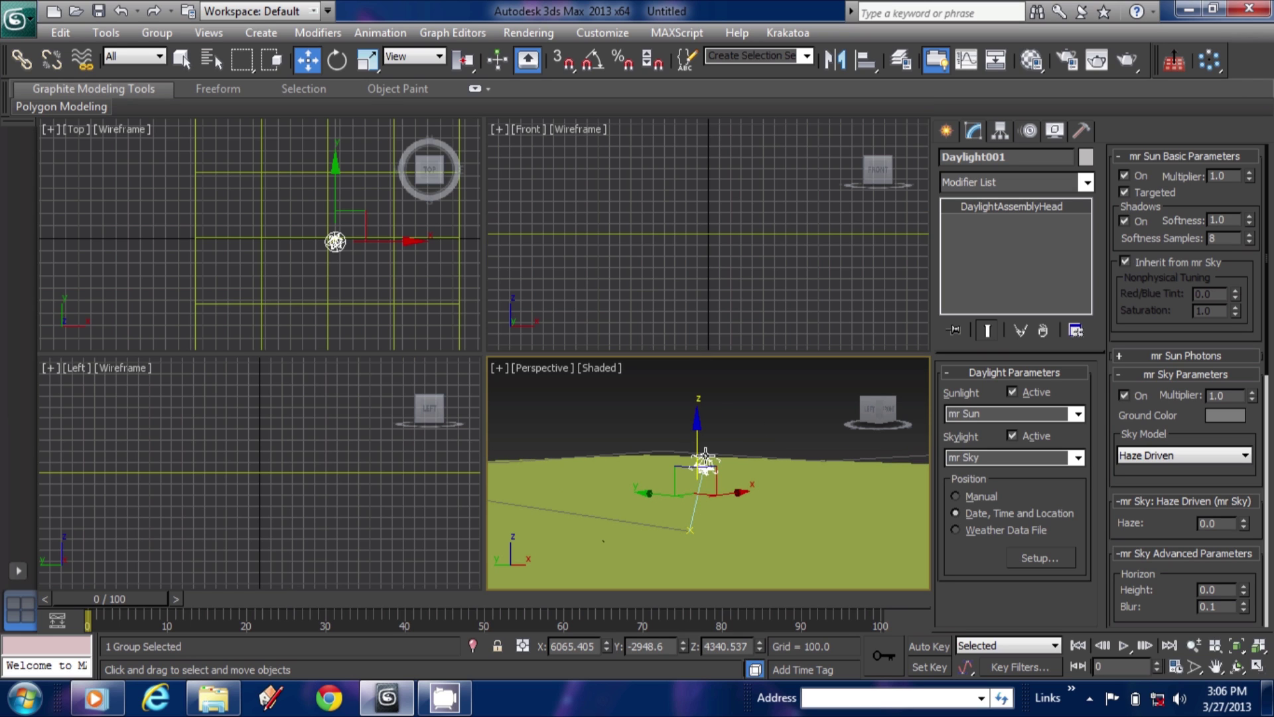
left_click(706, 459)
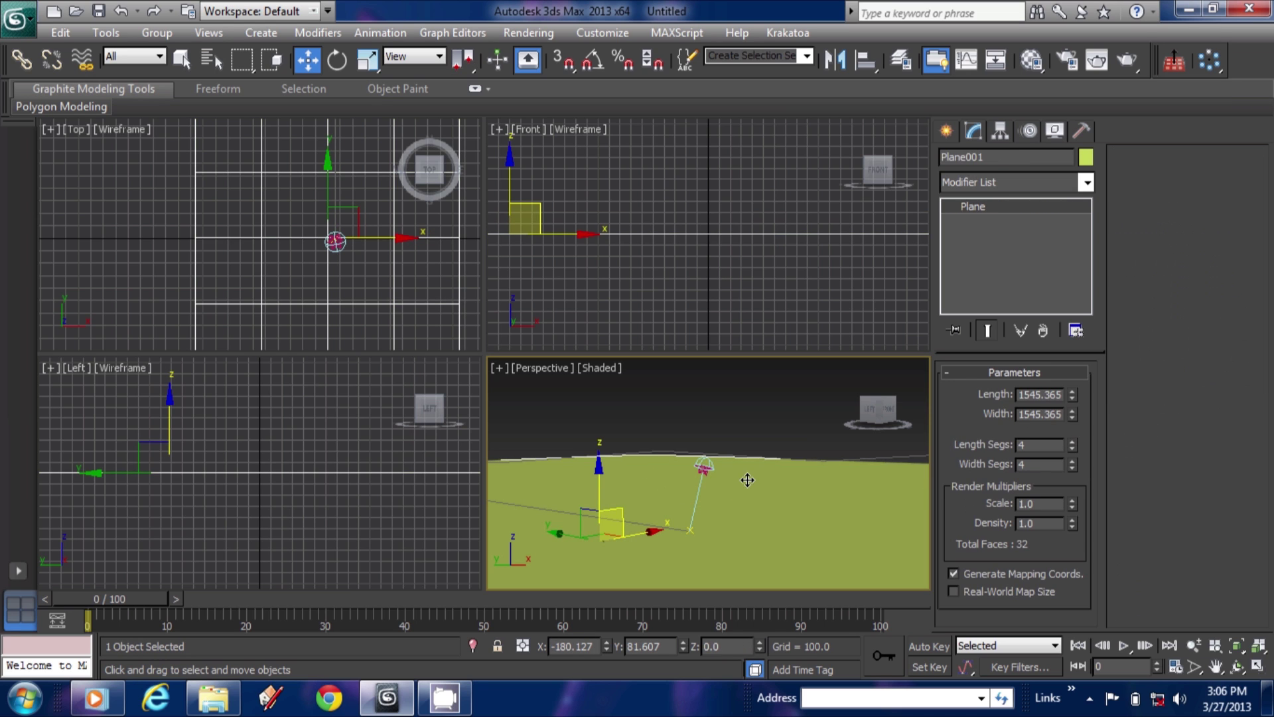
left_click(705, 463)
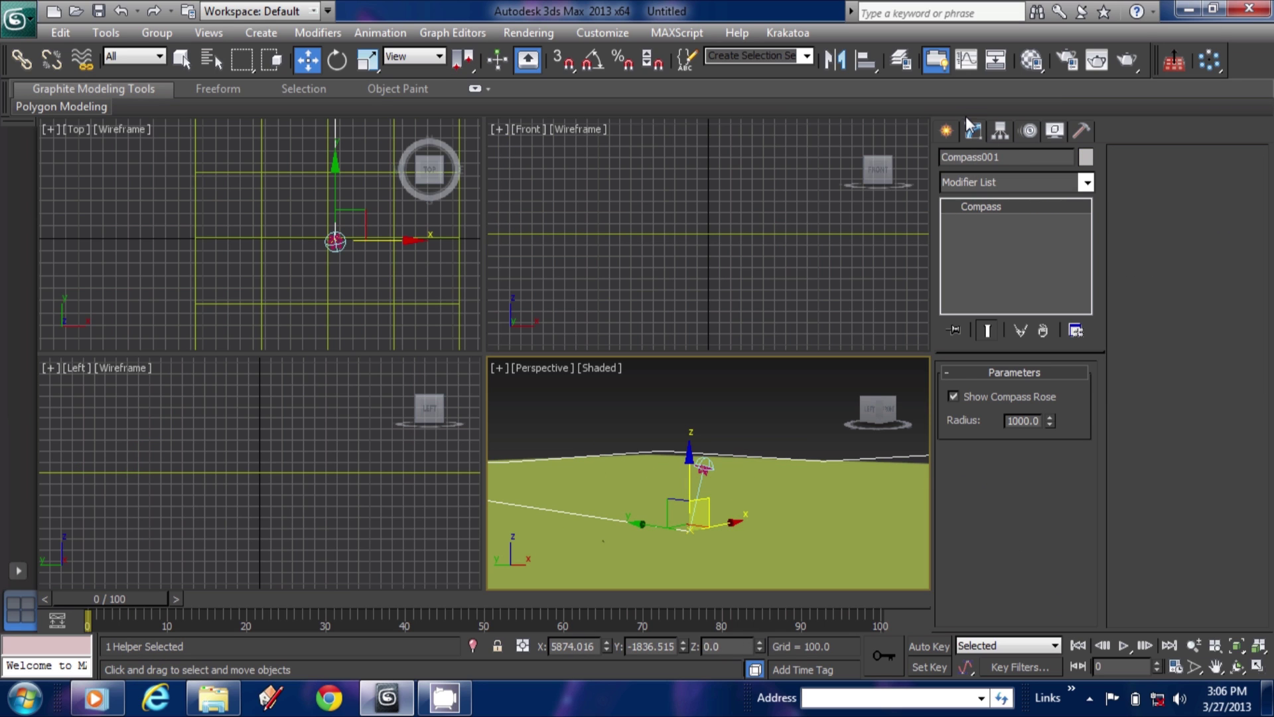
left_click(704, 465)
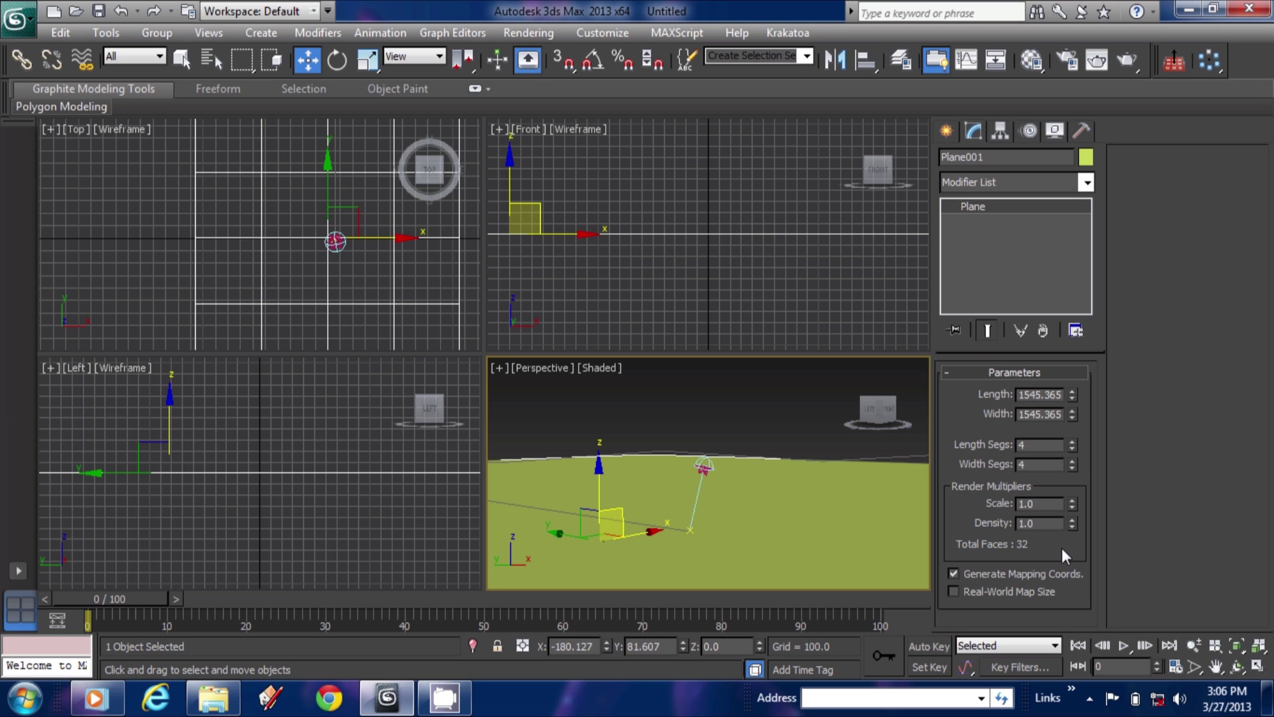
left_click(705, 465)
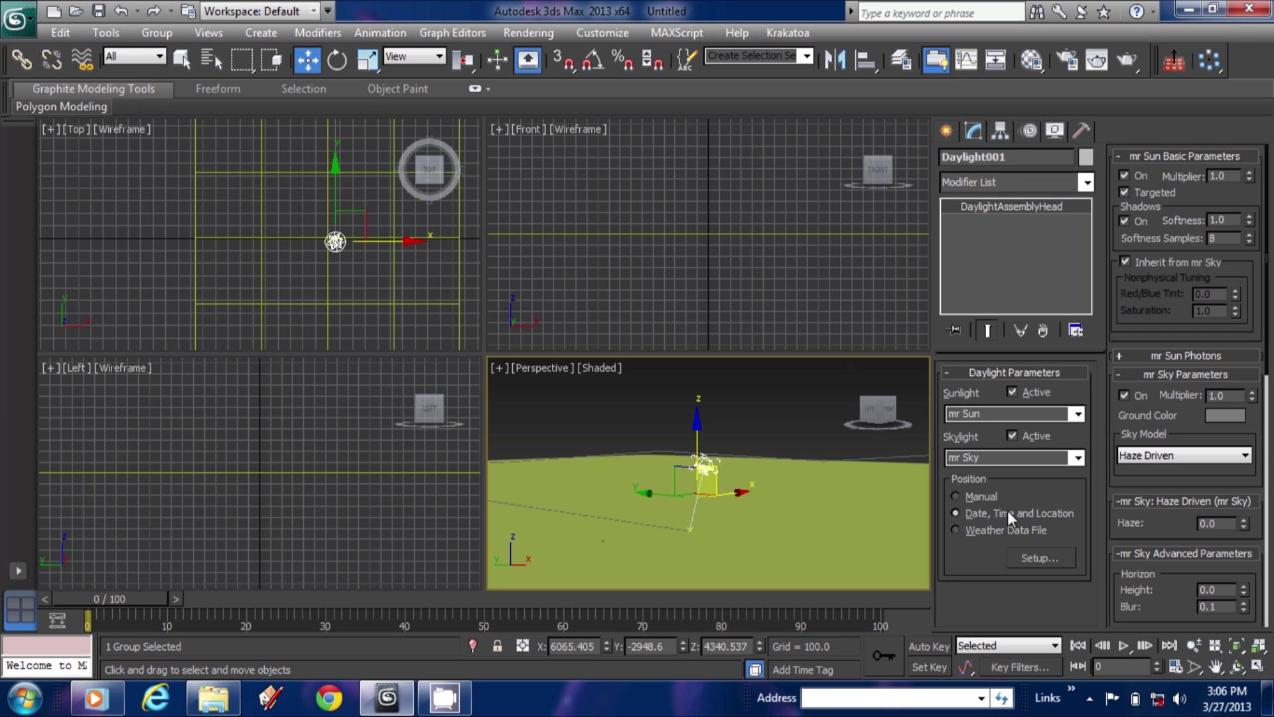
- Set the sun to Manual position, lift it higher, and test-render the Perspective view
left_click(957, 496)
left_click_drag(699, 427, 694, 383)
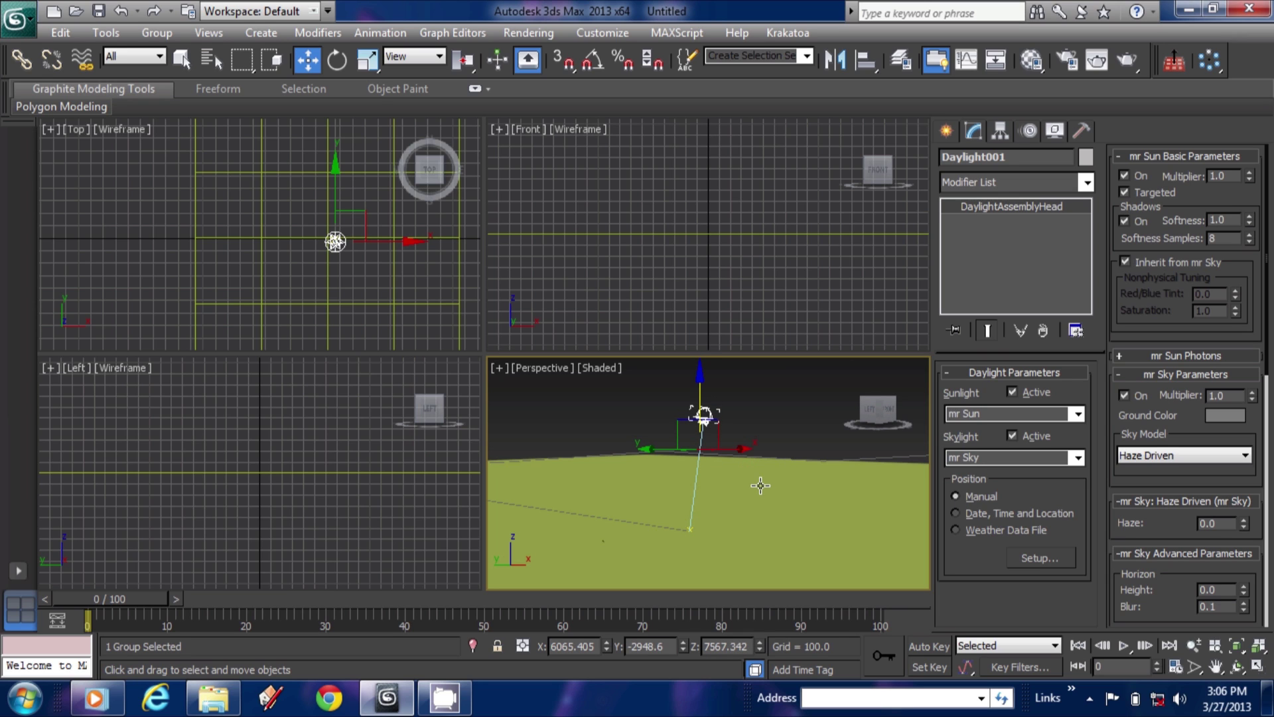
mouse_move(758, 497)
middle_mouse_down("alt")
mouse_move(728, 483)
mouse_move(738, 486)
middle_mouse_up("alt")
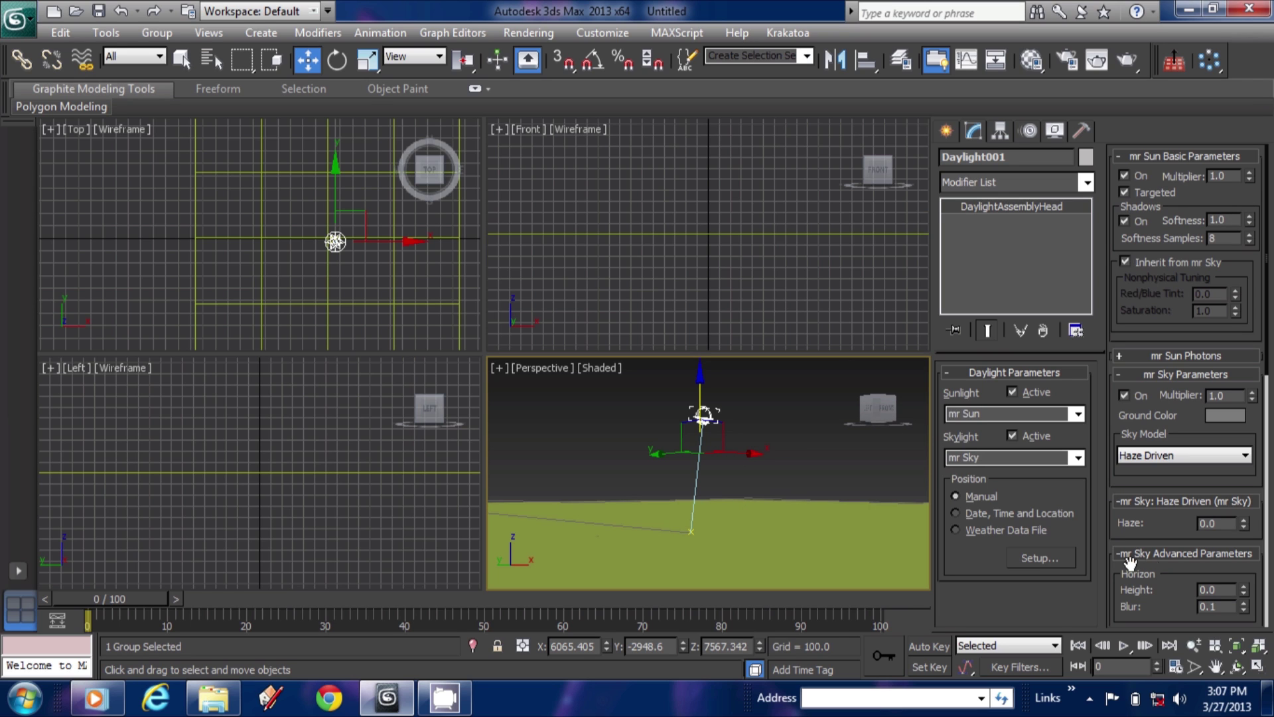
left_click(1125, 63)
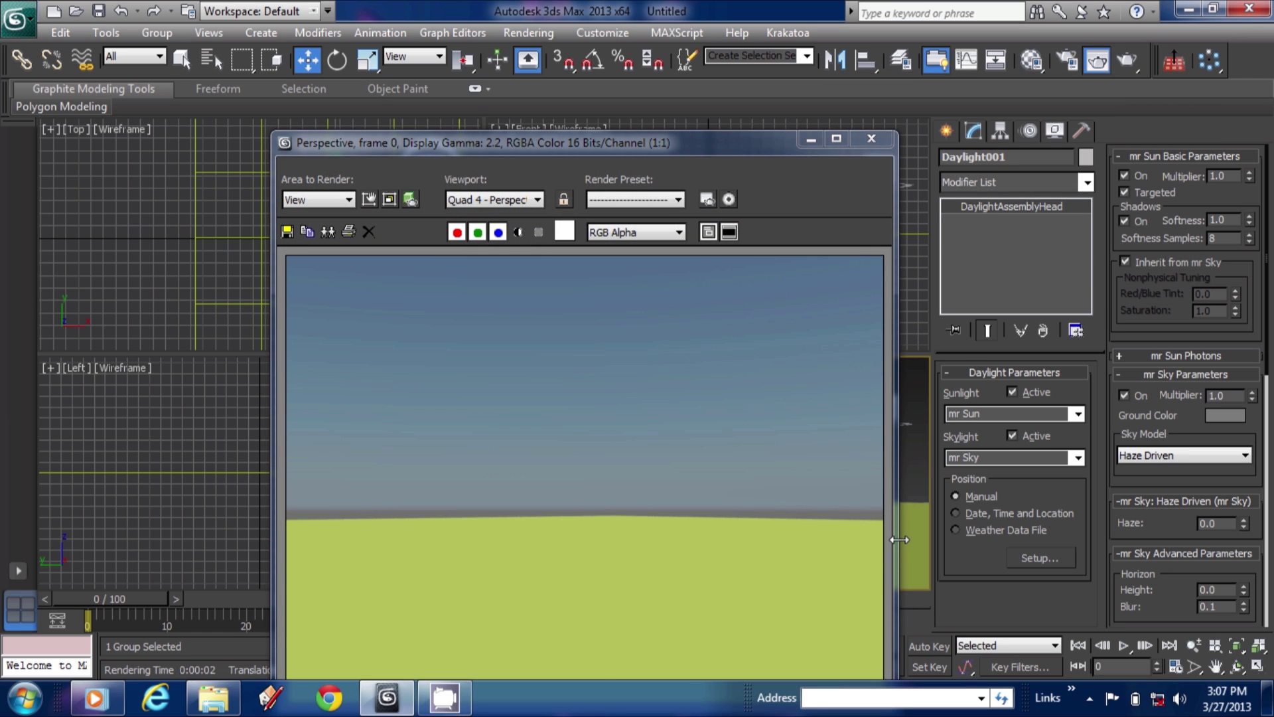
left_click(870, 142)
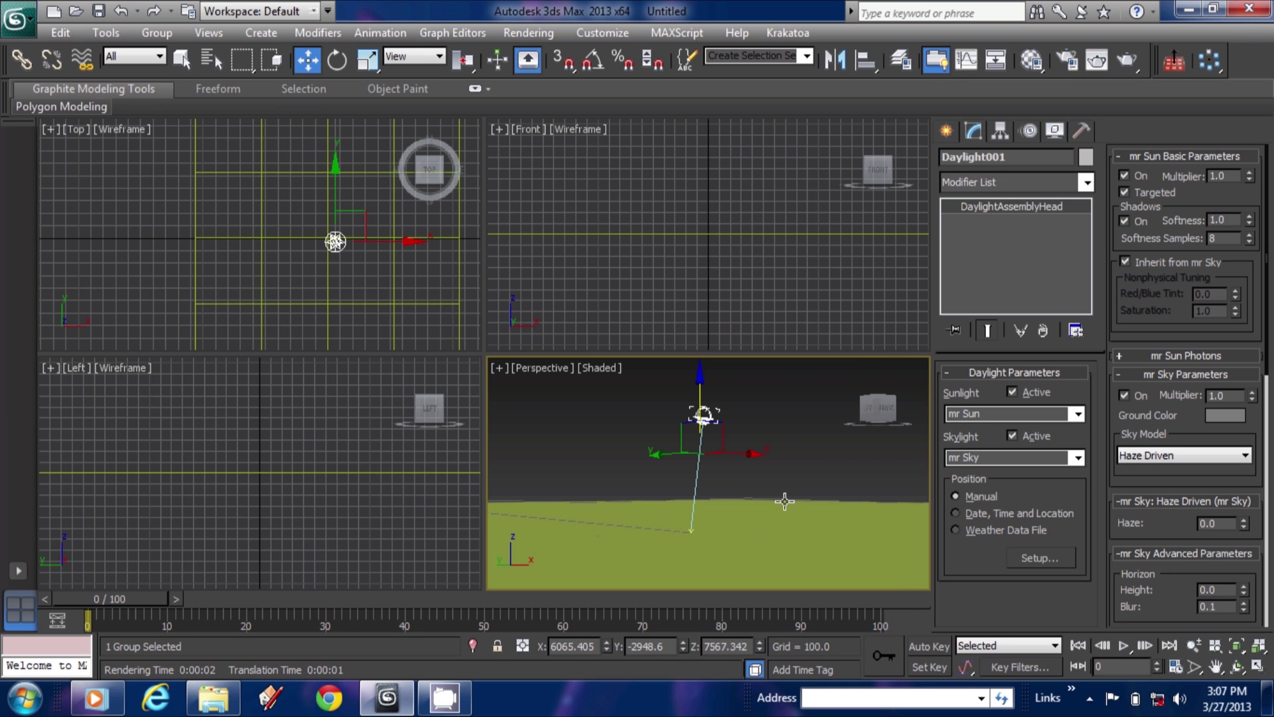
- Load an Autodesk Water material (Generic Sea/Ocean, Tropical, wave height 1.667) with sample background
key("m")
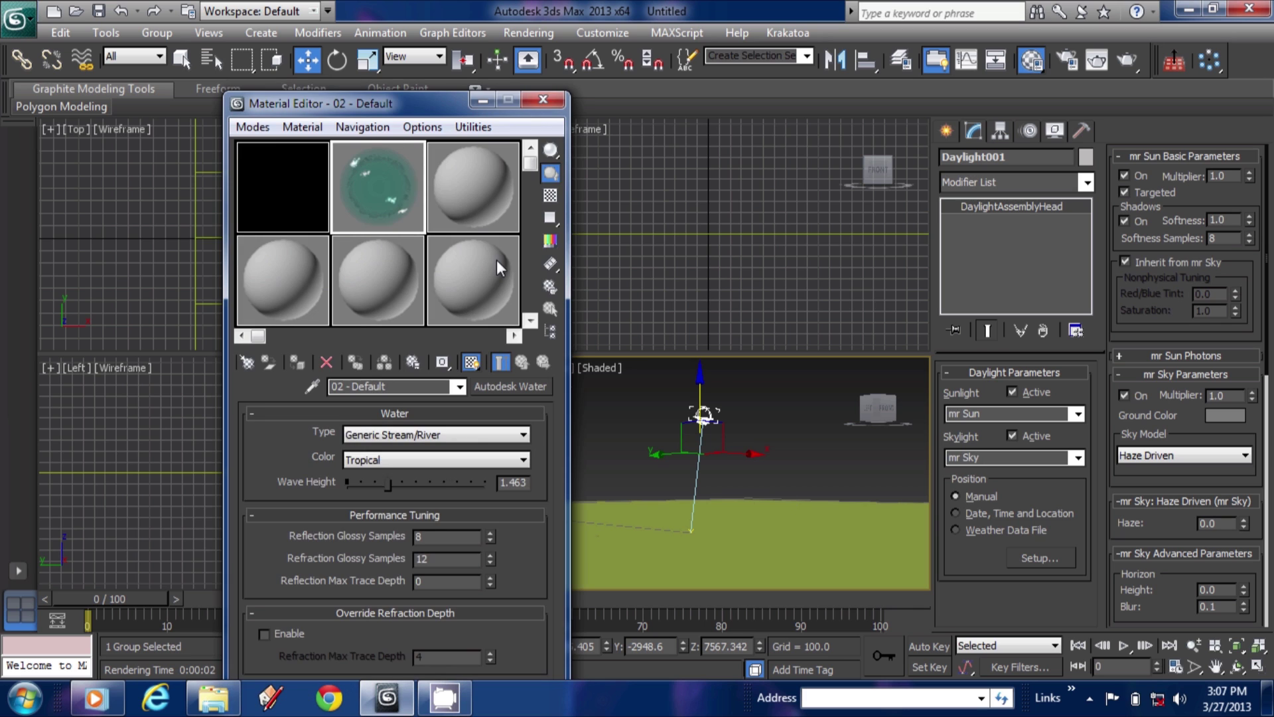
left_click_drag(405, 103, 281, 93)
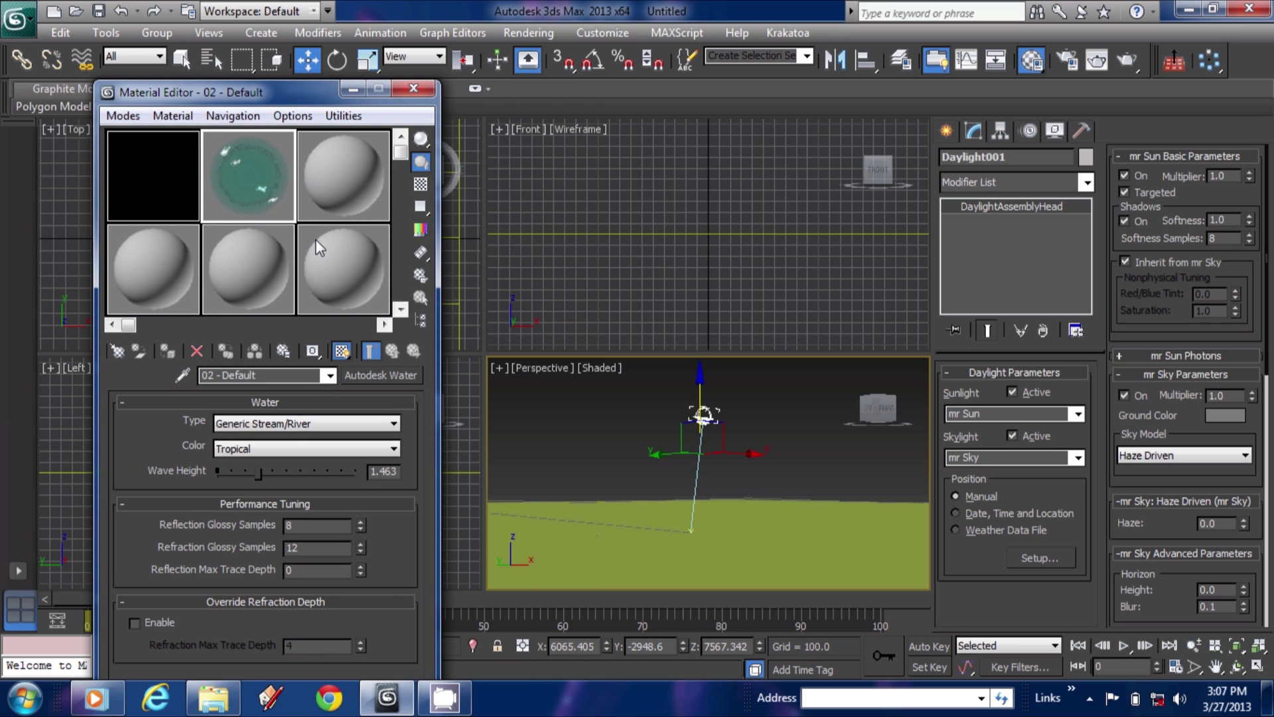
left_click_drag(337, 186, 170, 192)
left_click_drag(275, 99, 268, 88)
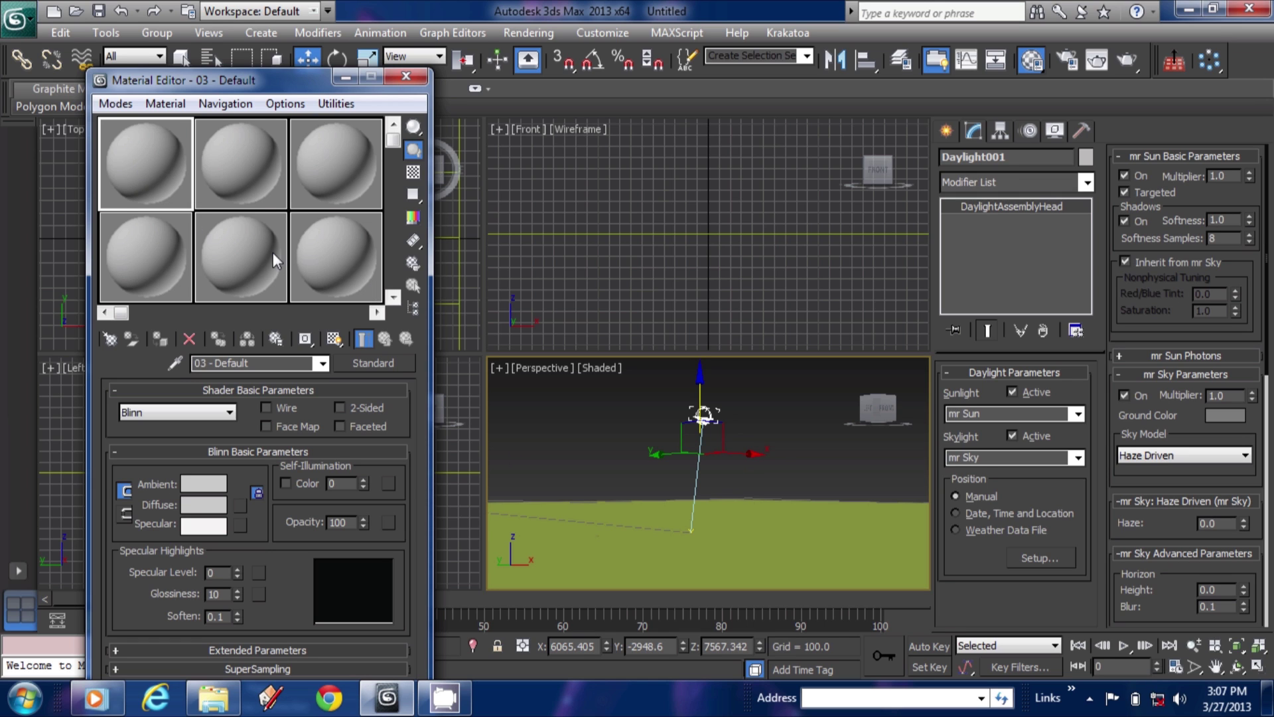
left_click(380, 364)
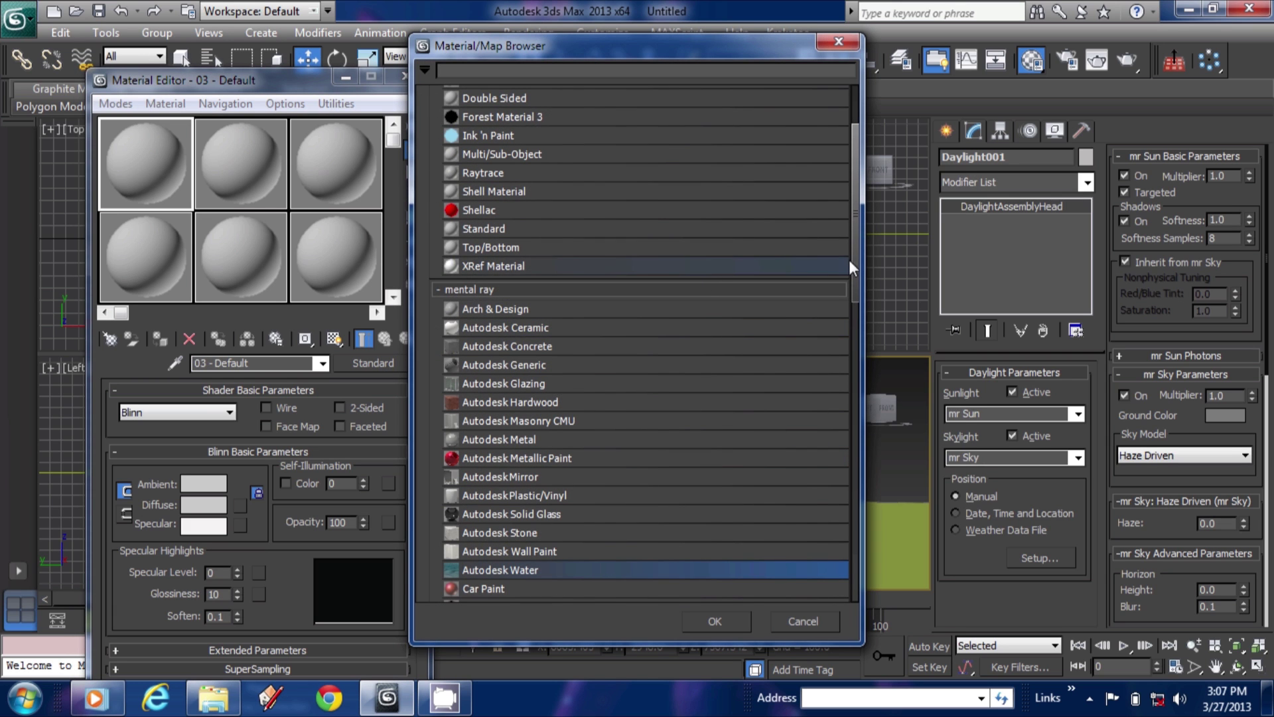
left_click_drag(853, 260, 855, 308)
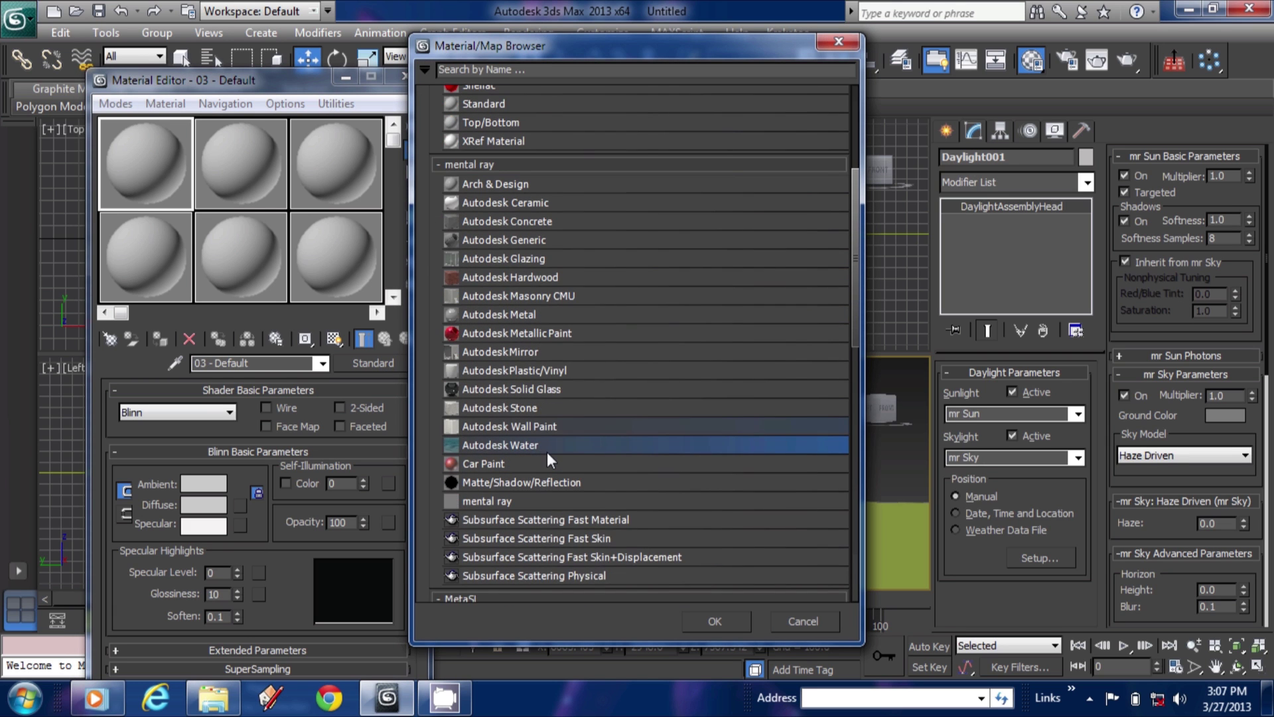
double_click(483, 443)
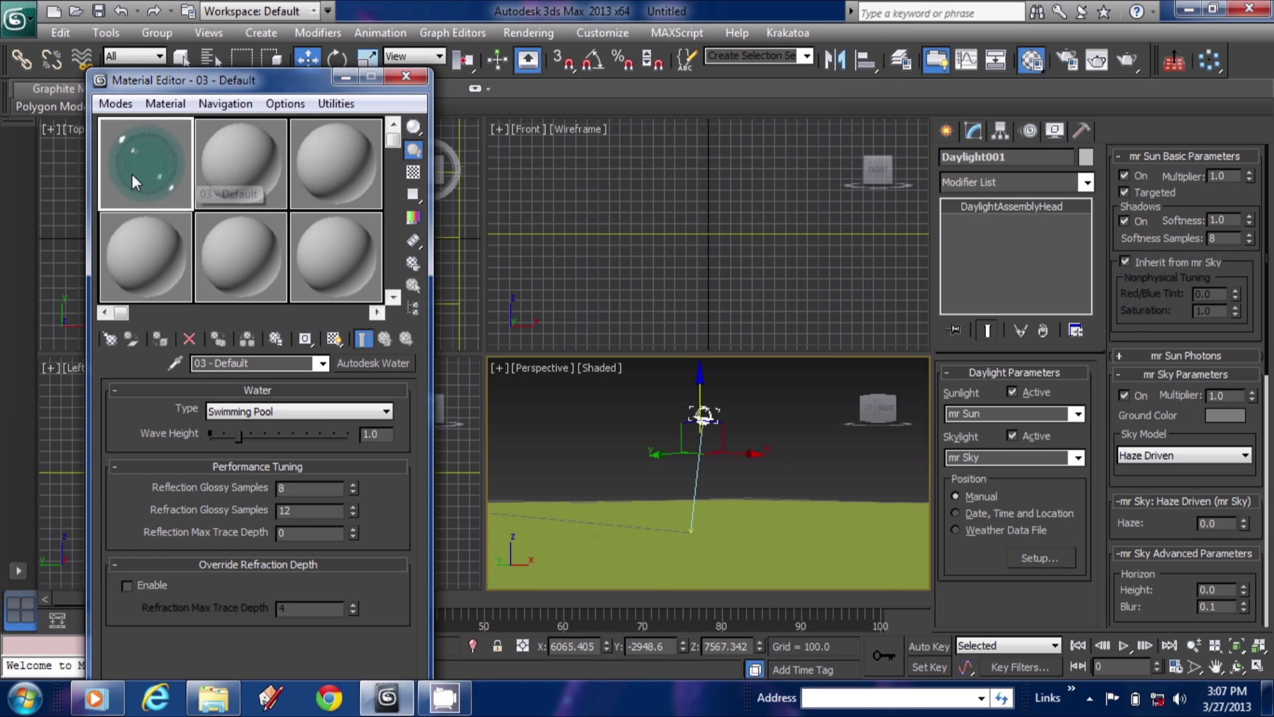
left_click(413, 174)
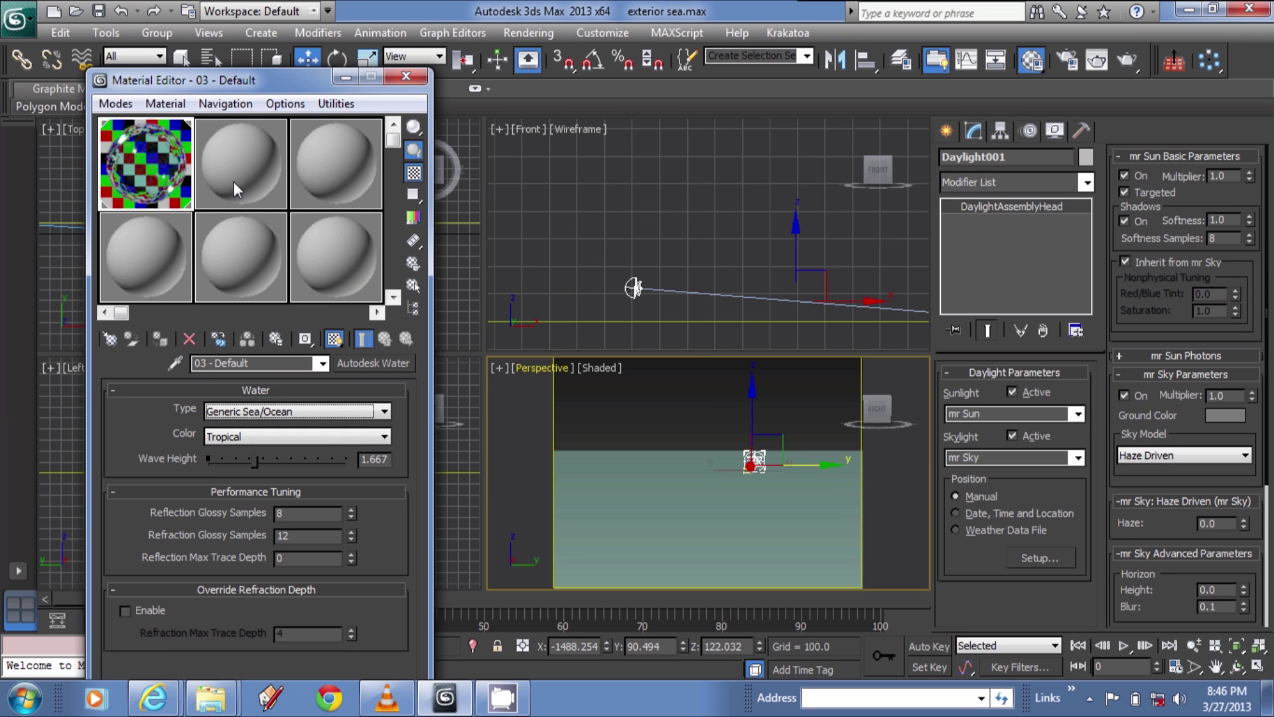
- Lower the wave height to 1.293, raise the daylight, and render the sea
left_click_drag(255, 461, 245, 461)
left_click(63, 472)
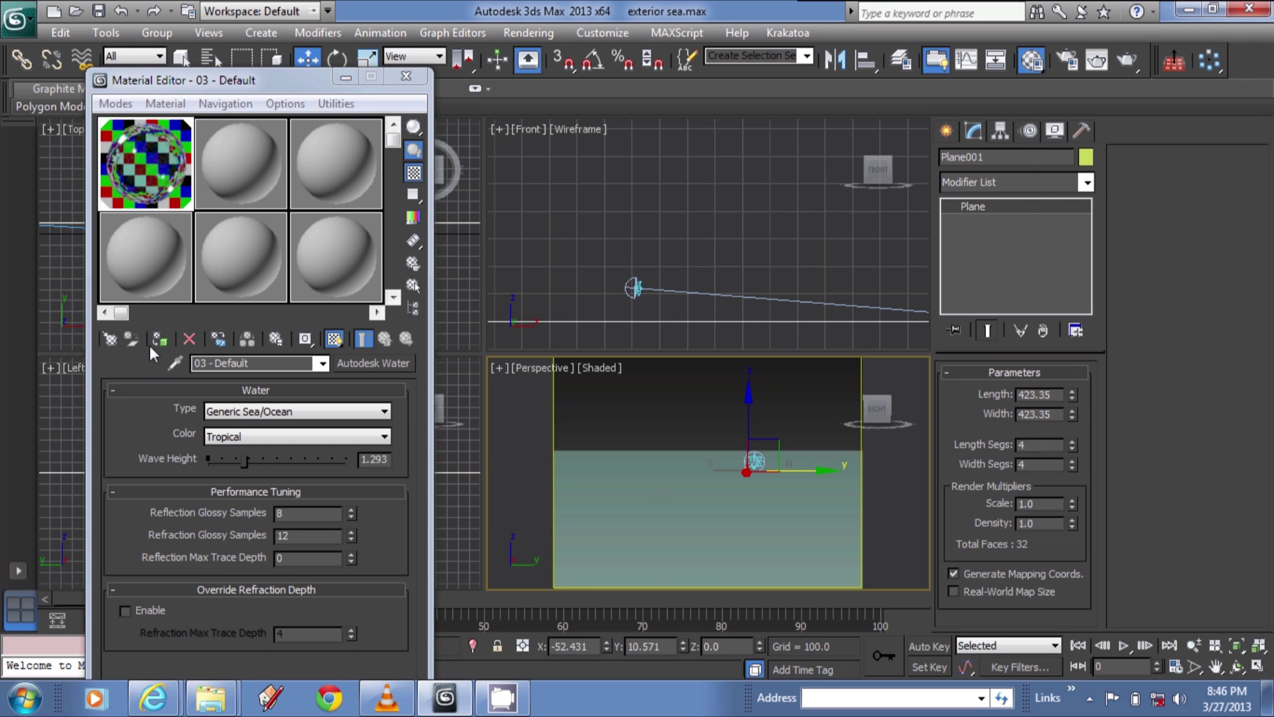
left_click_drag(754, 460, 756, 380)
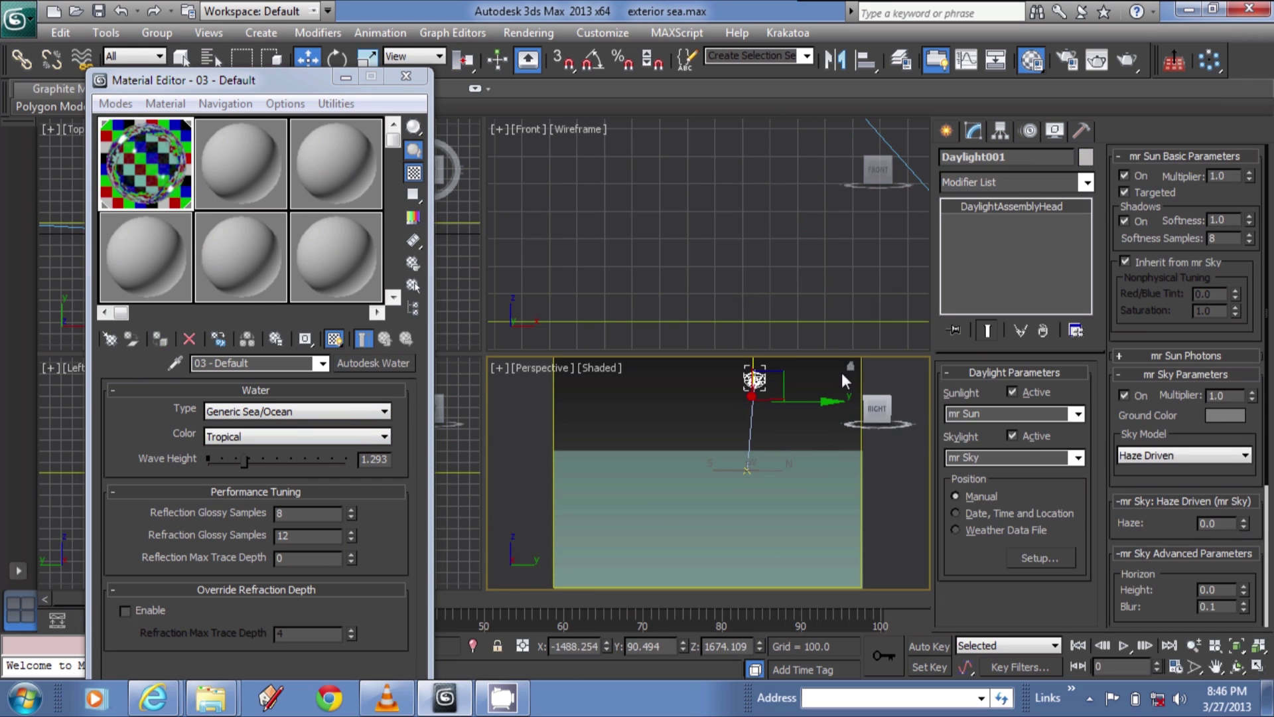
scroll(1141, 524, "down", 5)
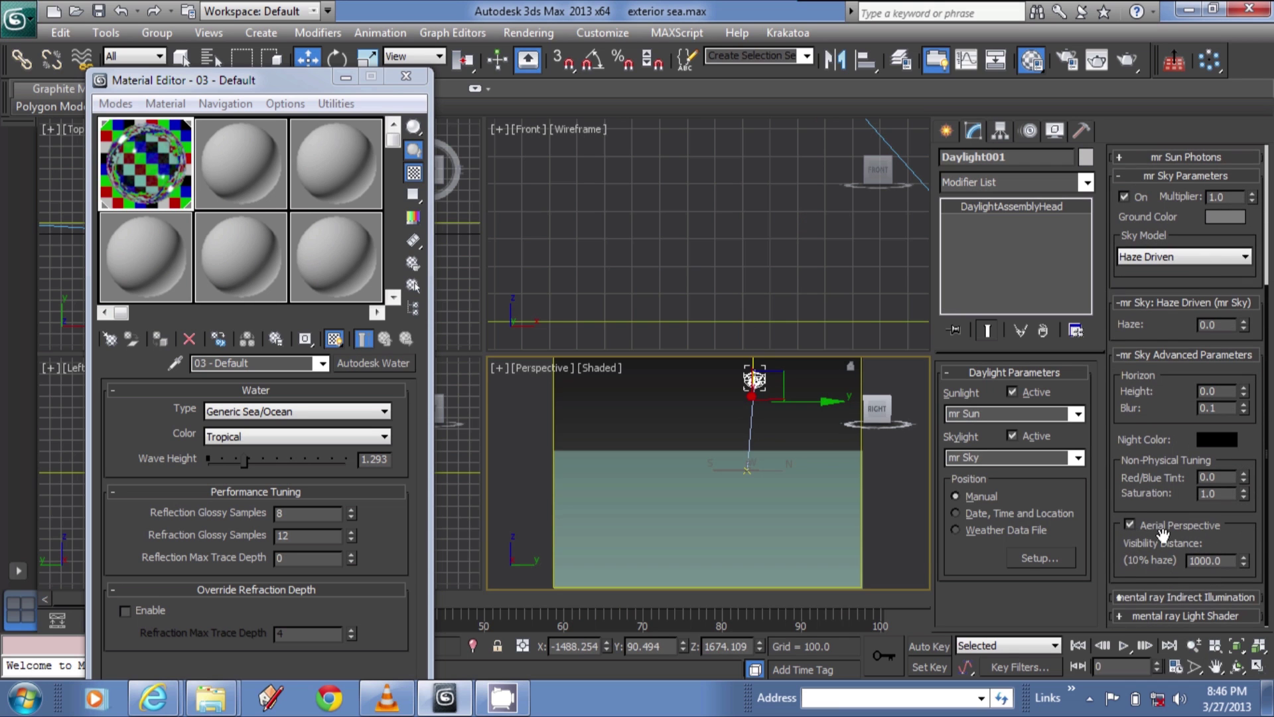
key("shift+q")
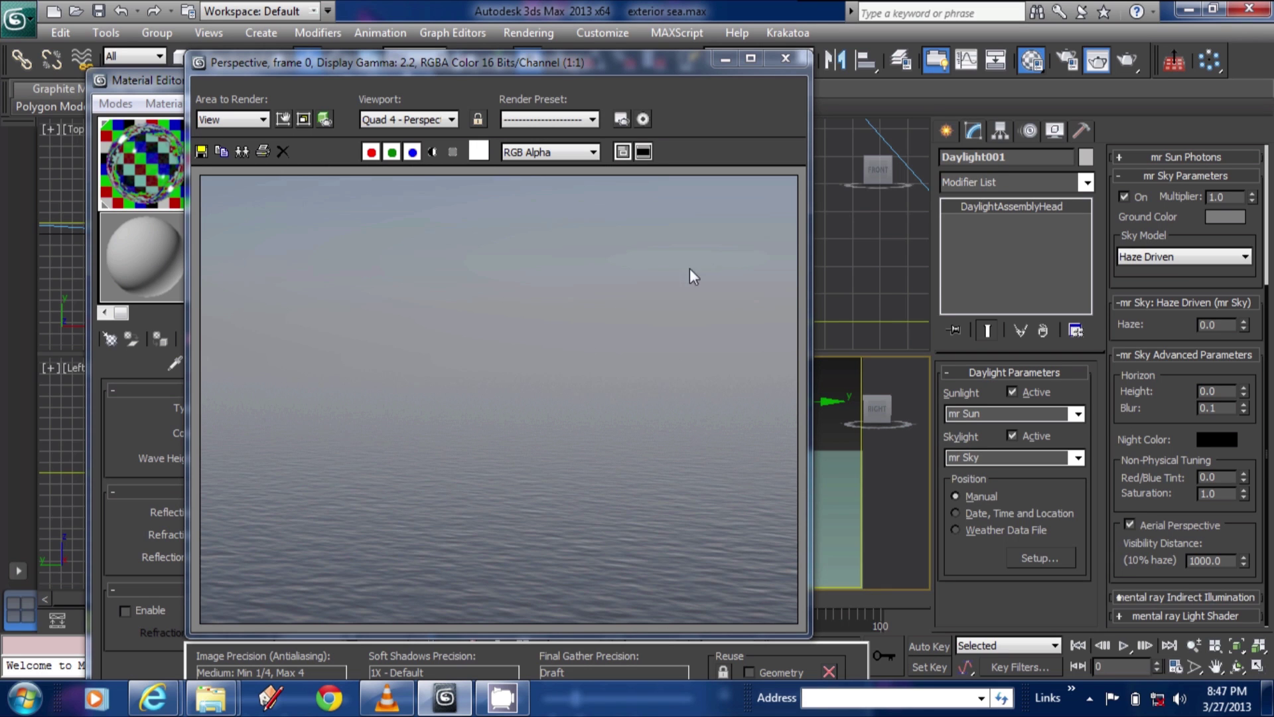
- Move the sun down and left in the Front view and render the Perspective view
left_click(768, 61)
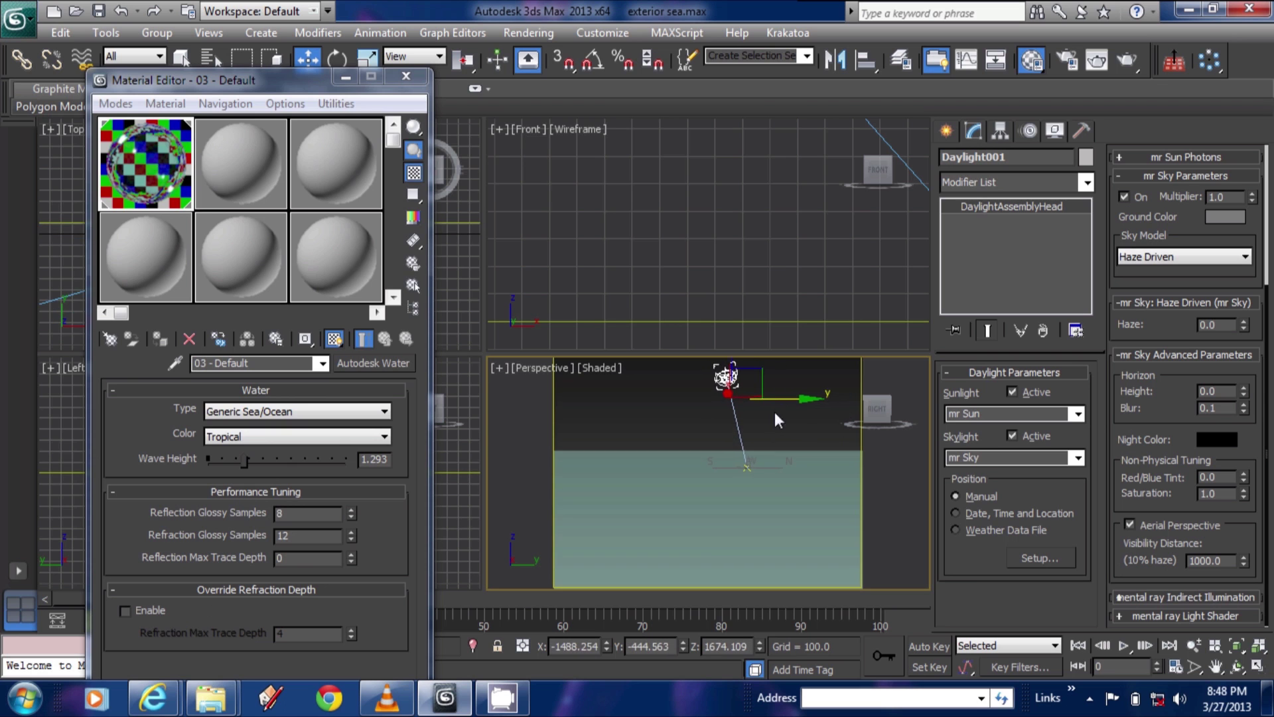
left_click(345, 77)
scroll(745, 248, "down", 4)
left_click_drag(721, 150, 602, 195)
right_click(811, 464)
left_click(1126, 60)
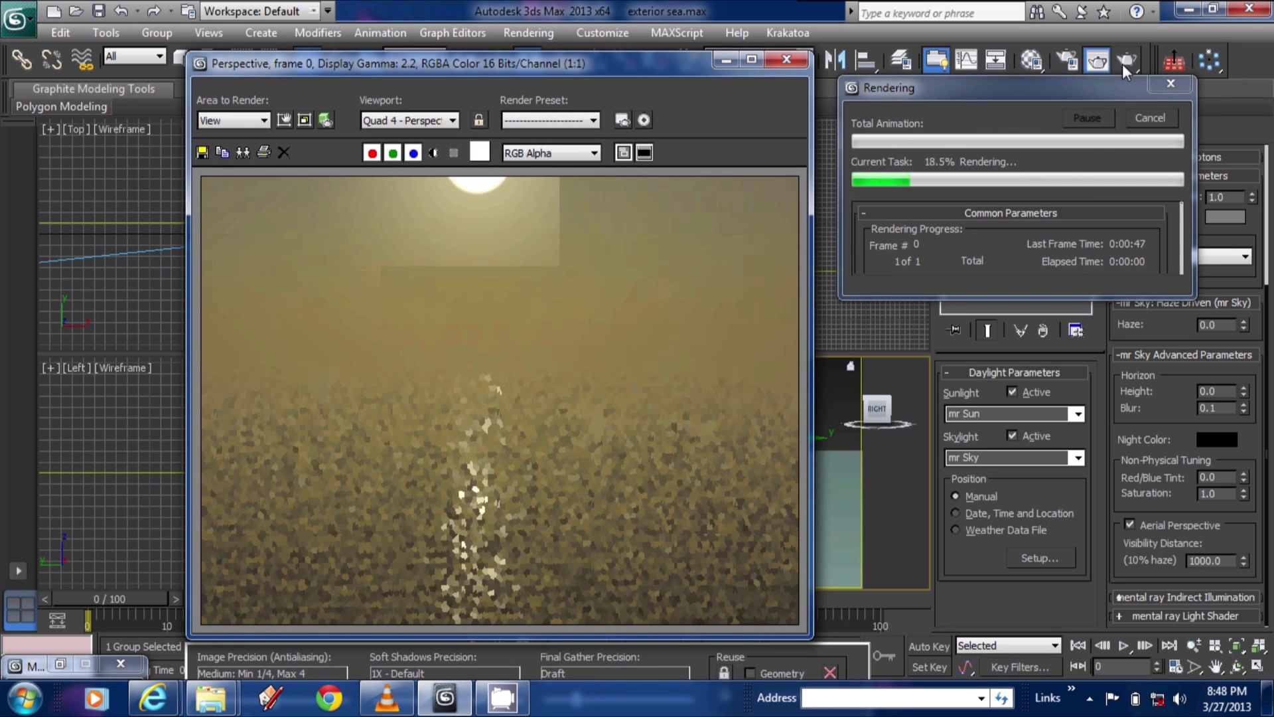
- Lower the sun closer to the horizon and render the final sunset
left_click(785, 59)
left_click_drag(600, 188, 598, 198)
right_click(771, 421)
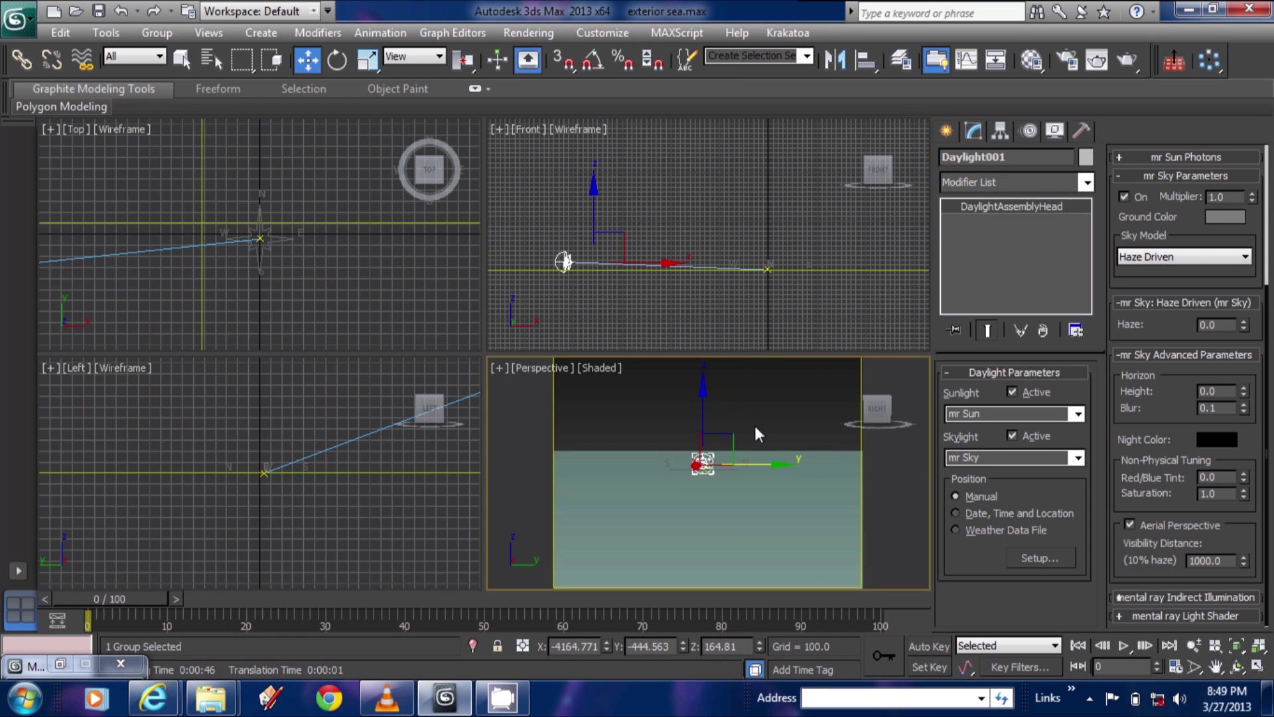
left_click(1126, 60)
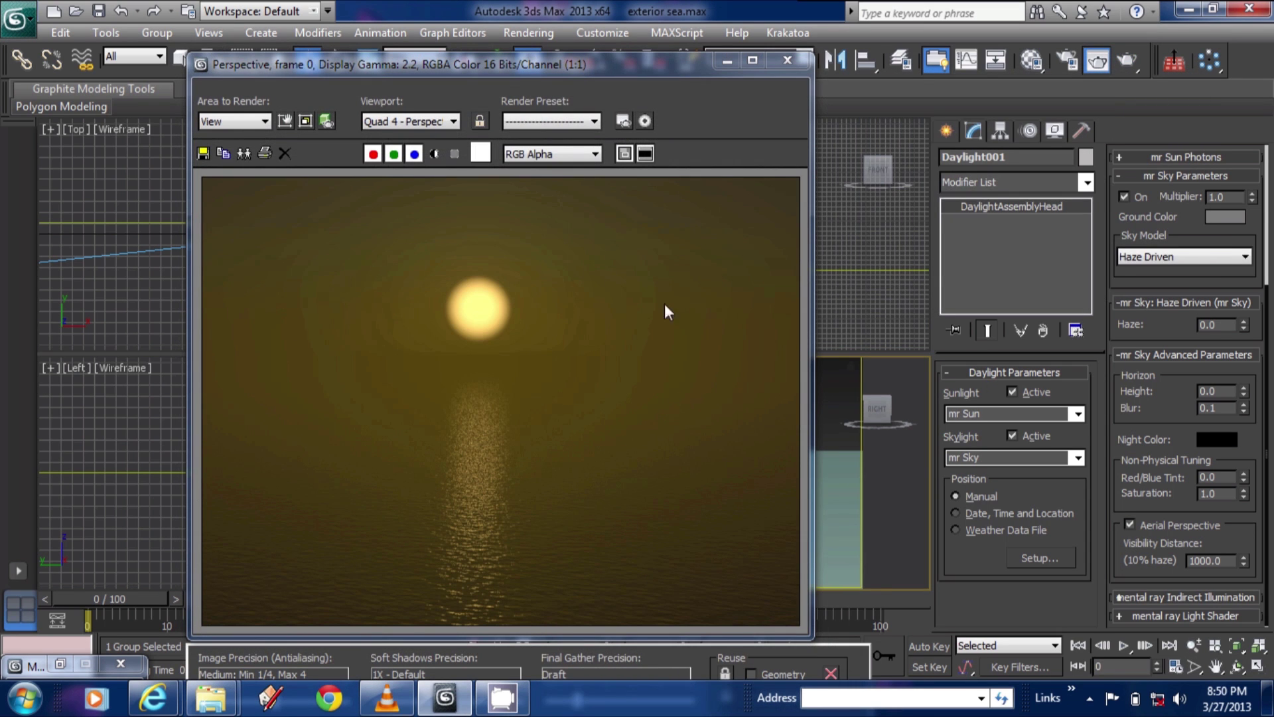